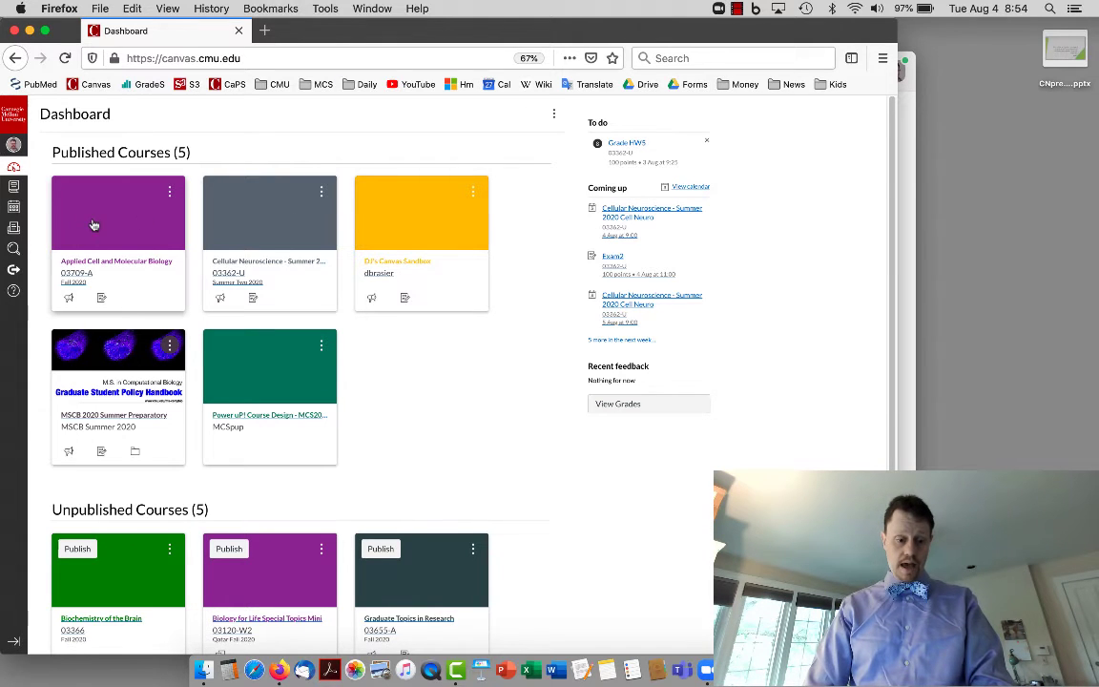
Open the Applied Cell and Molecular Biology course, check its navigation settings, and open the Zoom page.
left_click(95, 272)
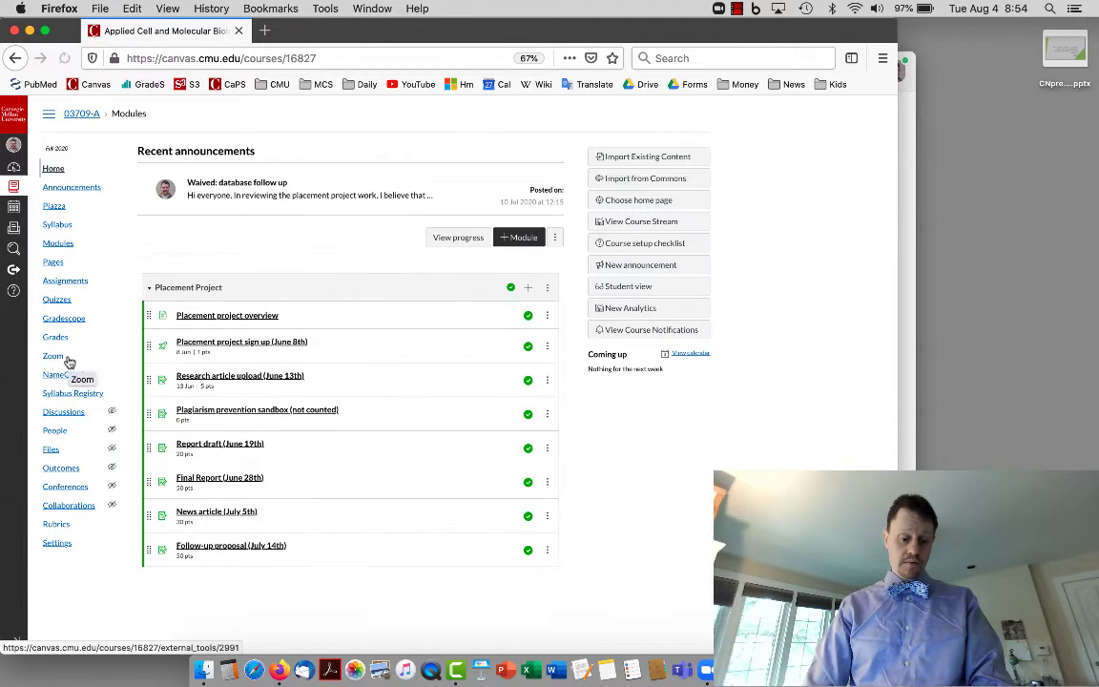
left_click(75, 549)
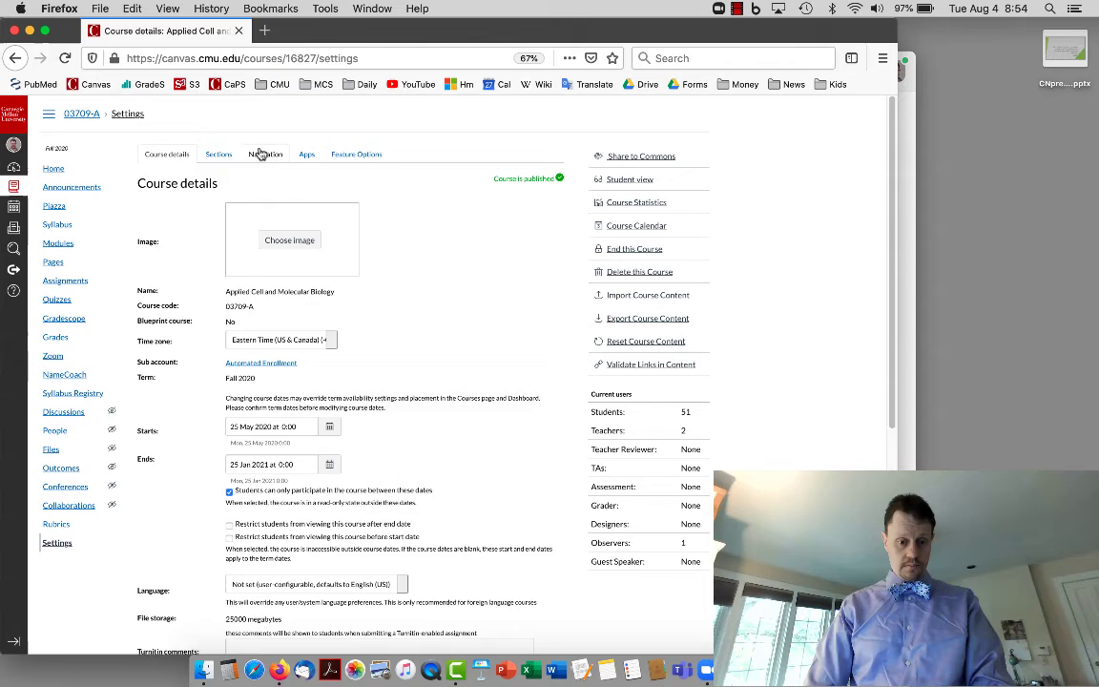
left_click(264, 154)
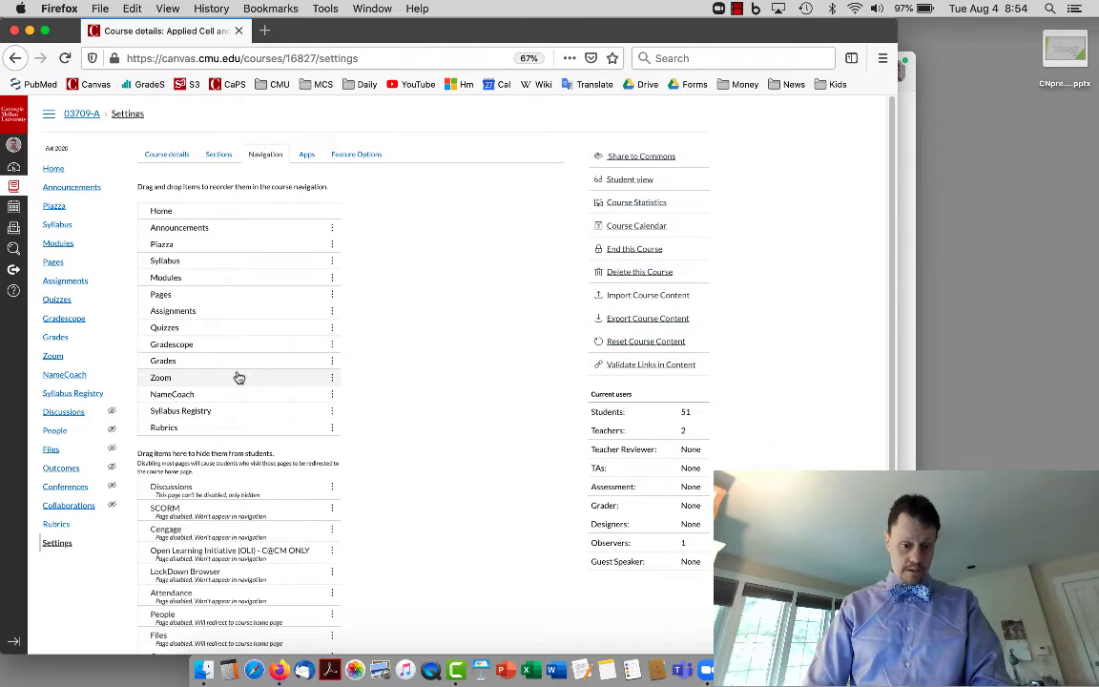
left_click(77, 361)
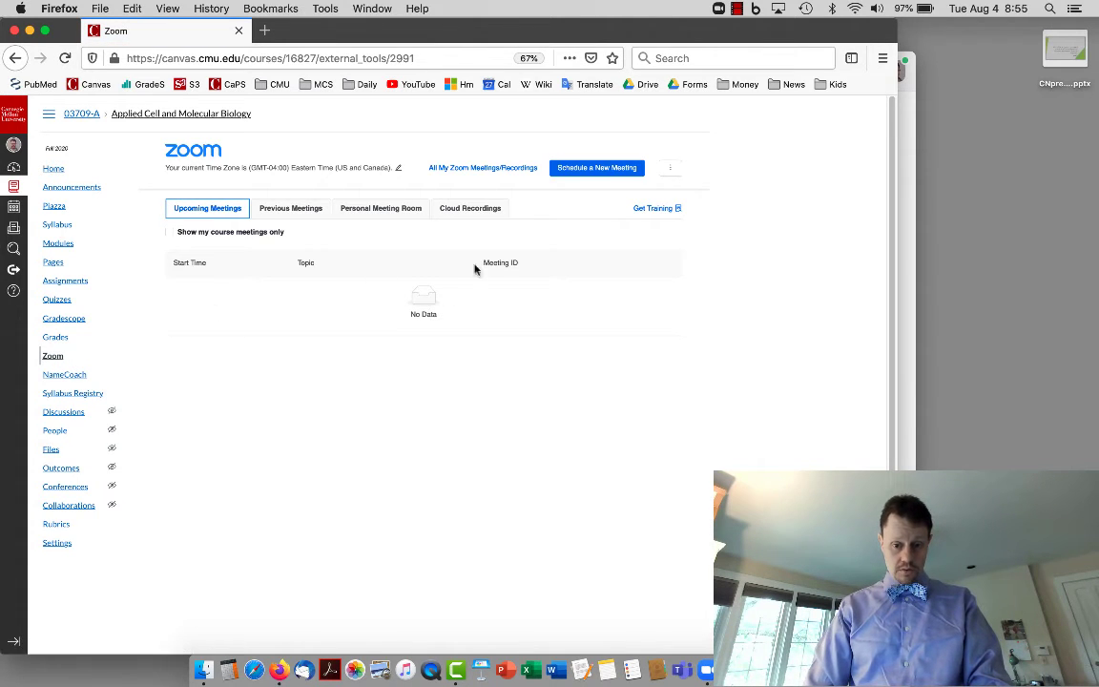
Schedule a new course meeting with description 03709 starting at 8:00 AM.
left_click(587, 170)
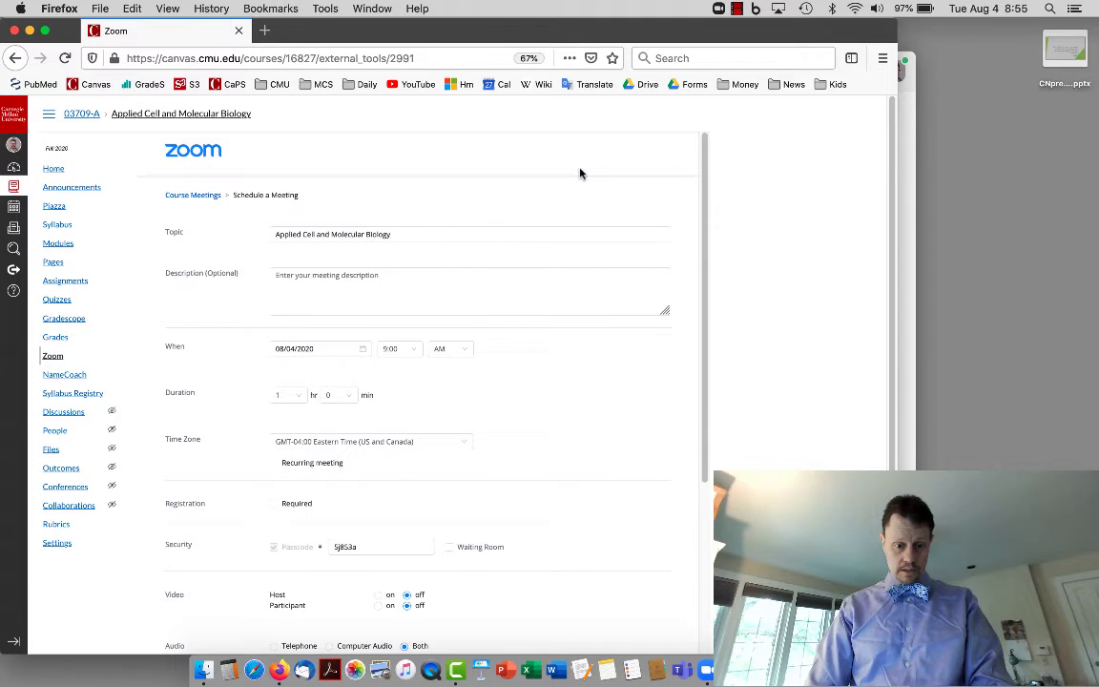
left_click(414, 283)
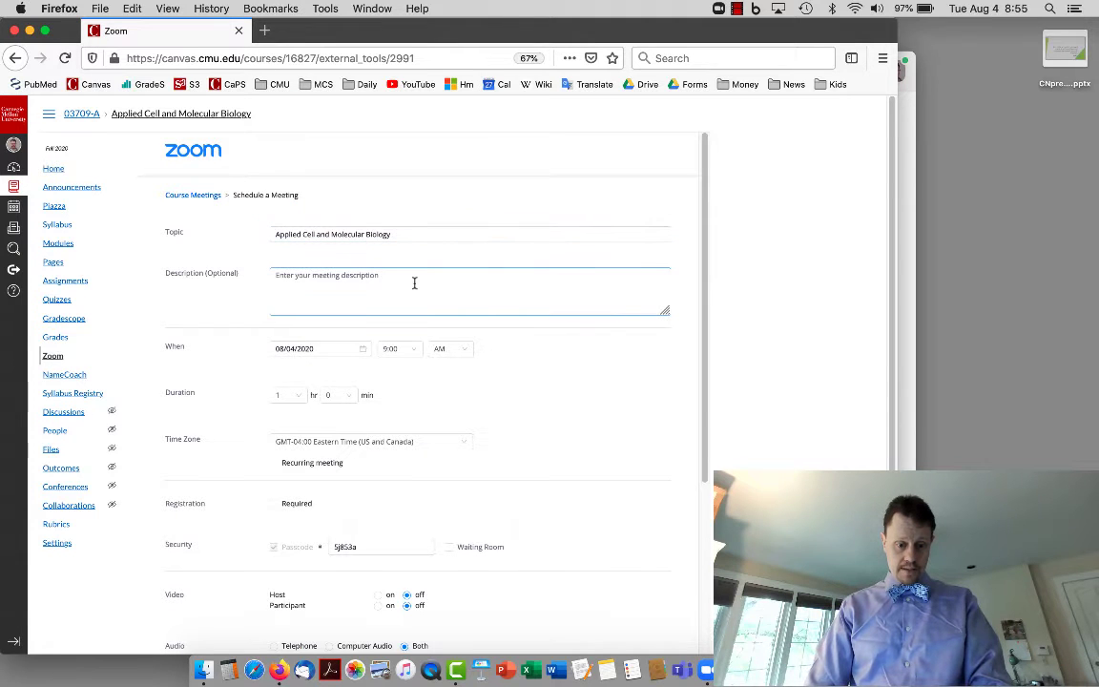
type("037")
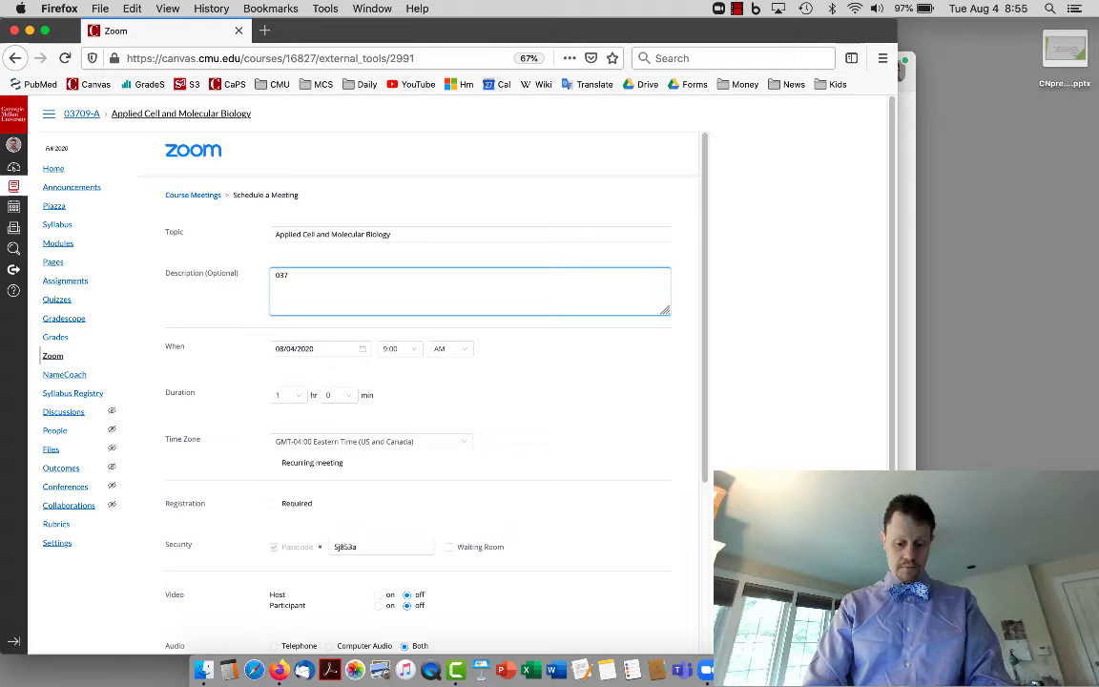
type("09")
scroll(412, 227, "down", 4)
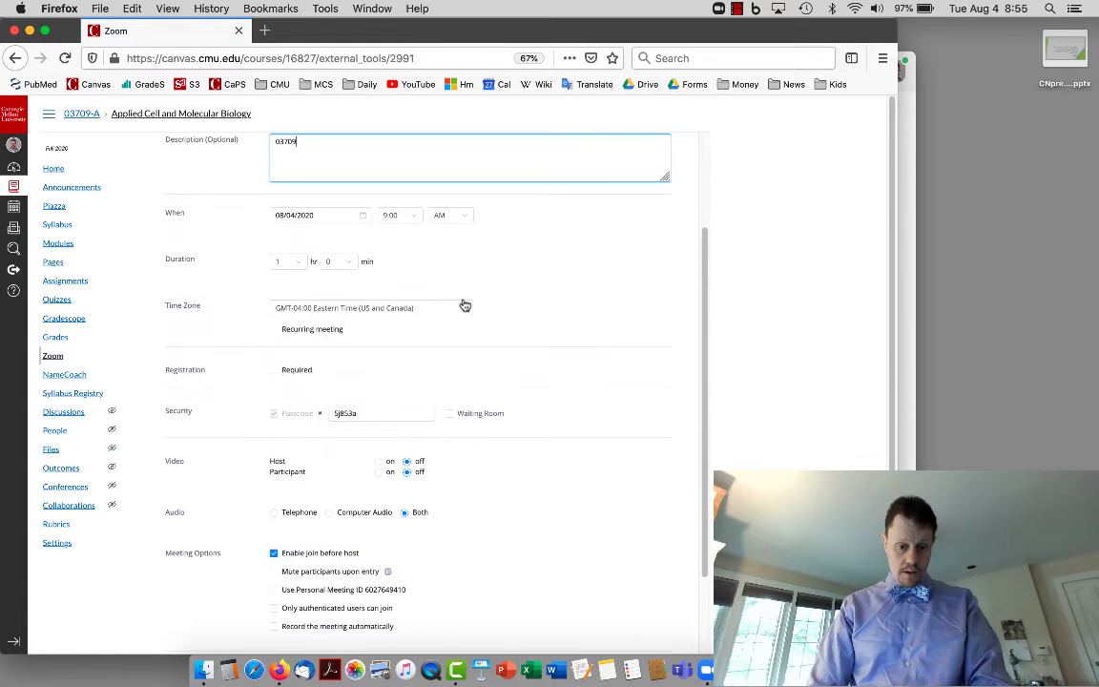
left_click(412, 226)
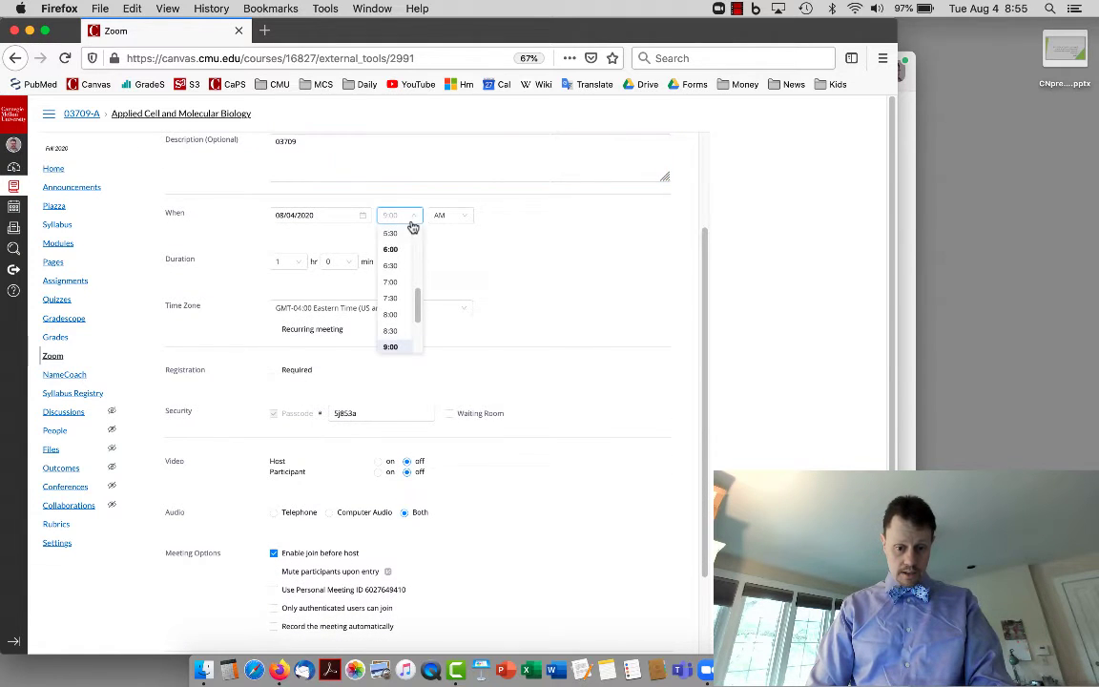
left_click(402, 315)
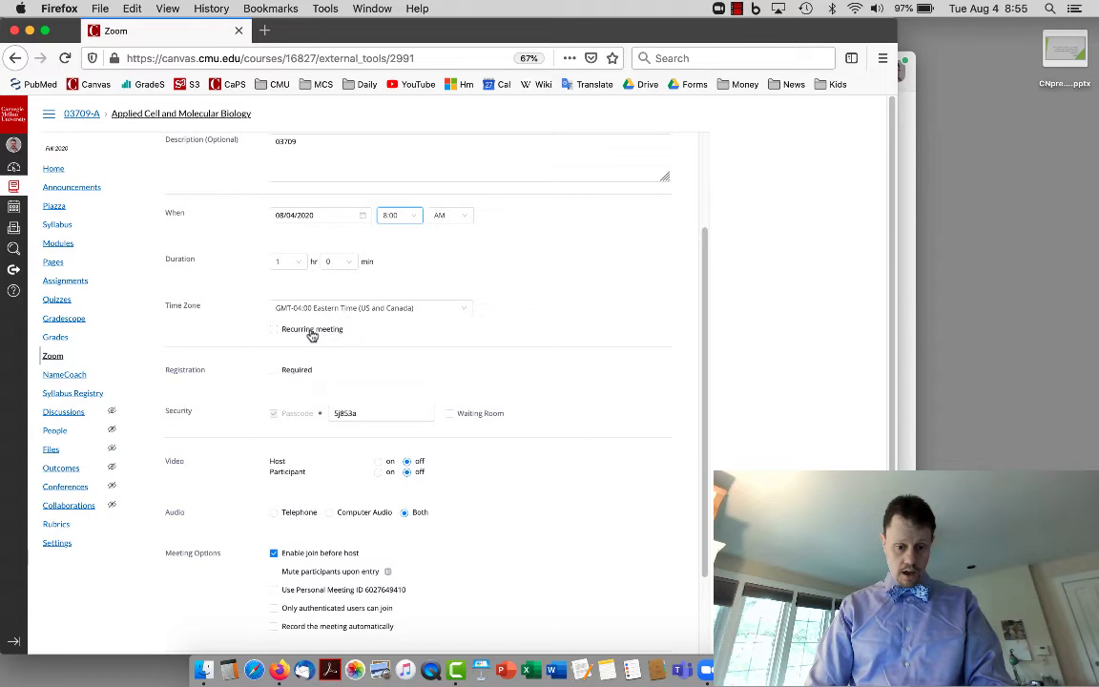
Make the meeting recur weekly on Monday, Wednesday and Friday, with Tuesday unchecked.
left_click(311, 334)
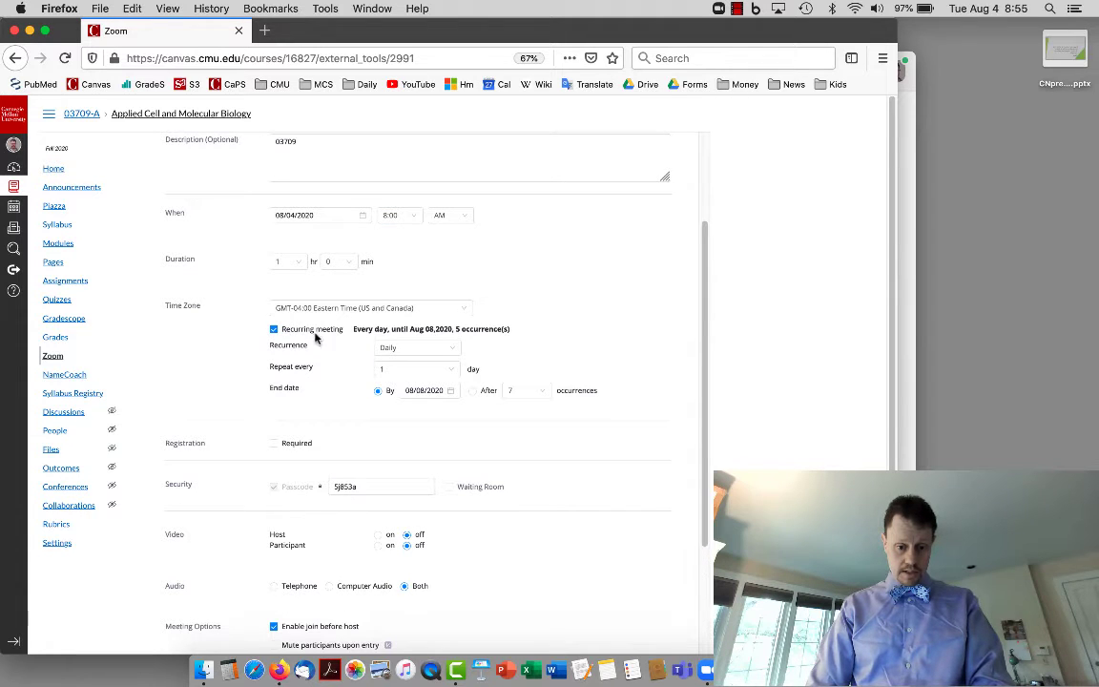
left_click(405, 352)
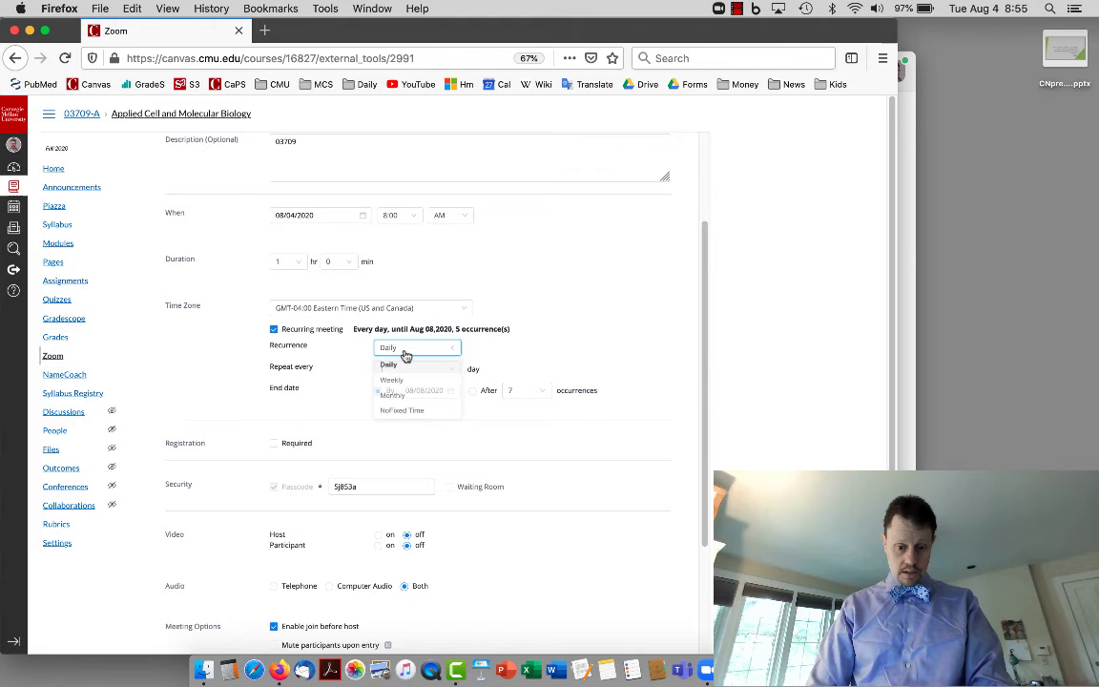
left_click(404, 381)
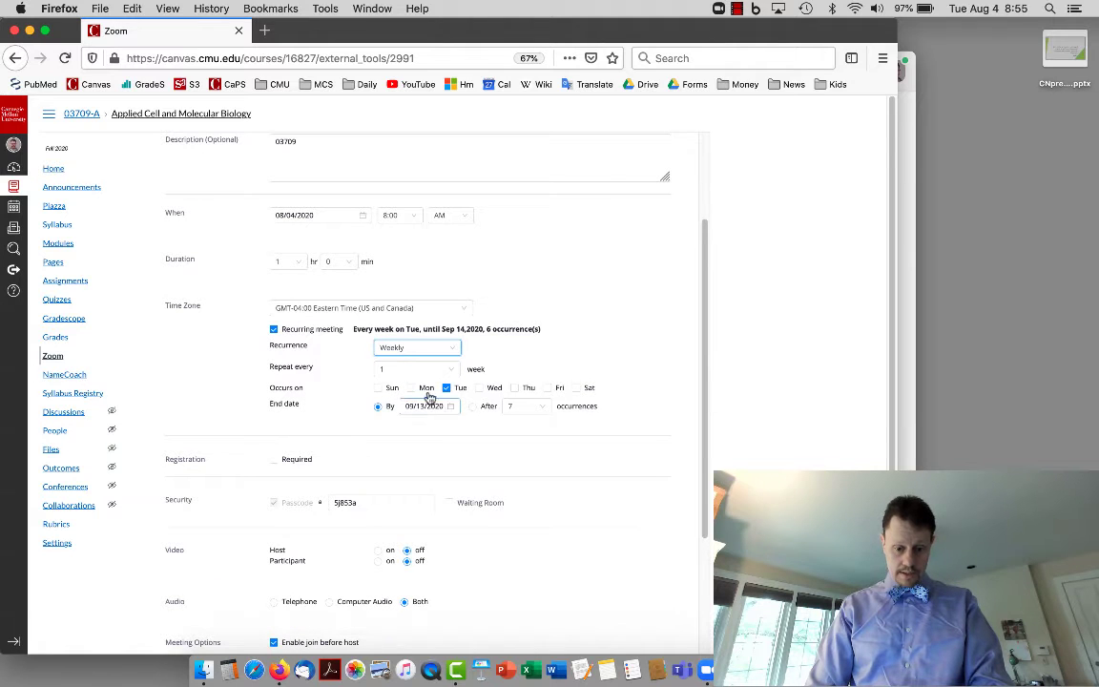
left_click(411, 387)
left_click(448, 387)
left_click(479, 387)
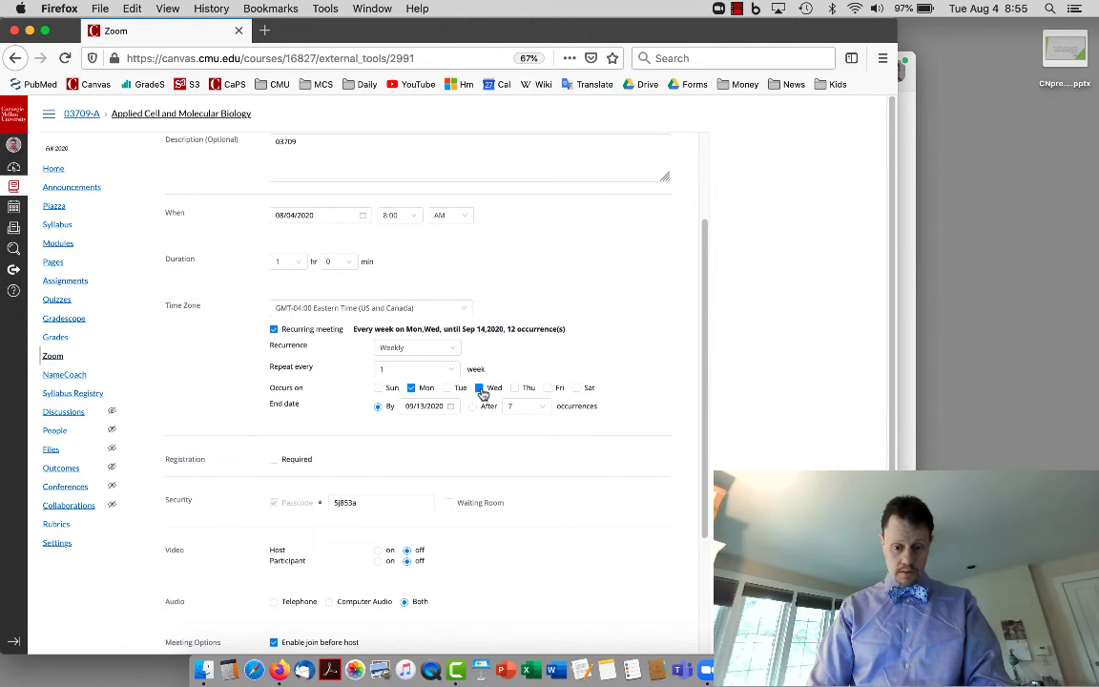
left_click(548, 388)
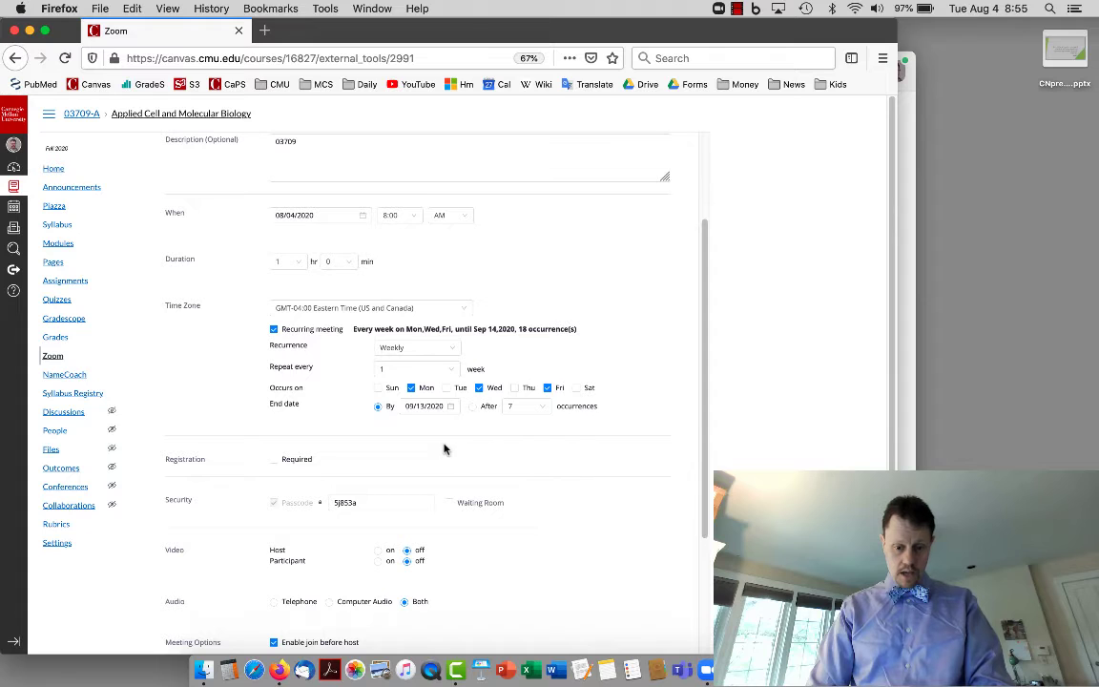
Set the recurrence end date to December 13, 2020.
left_click(442, 408)
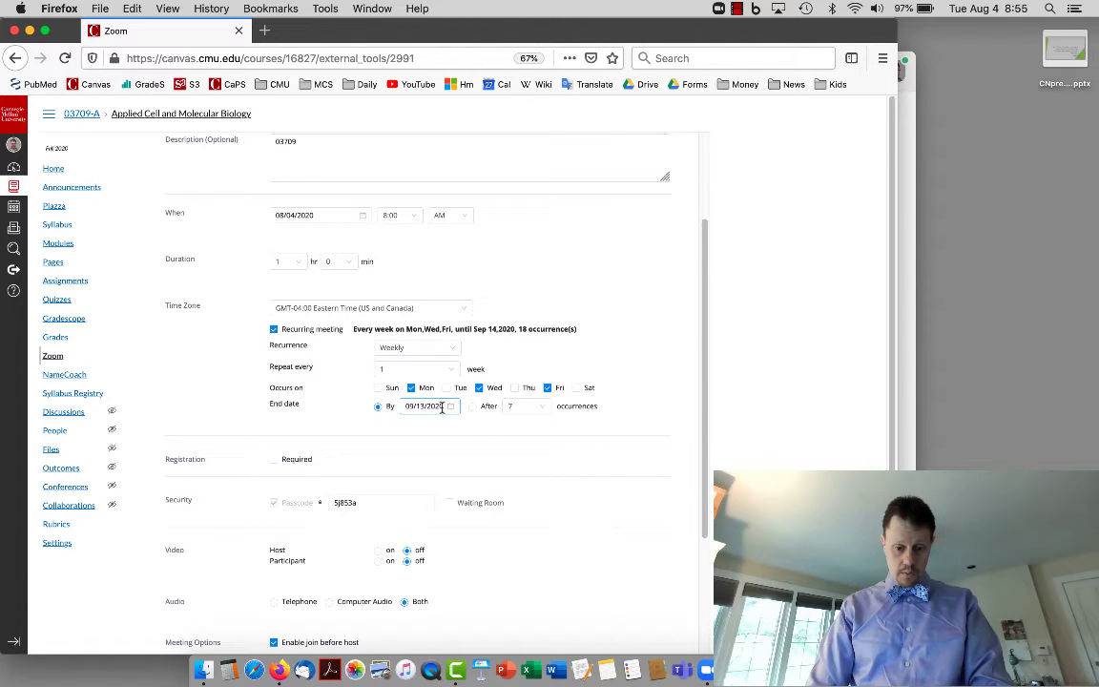
left_click(453, 406)
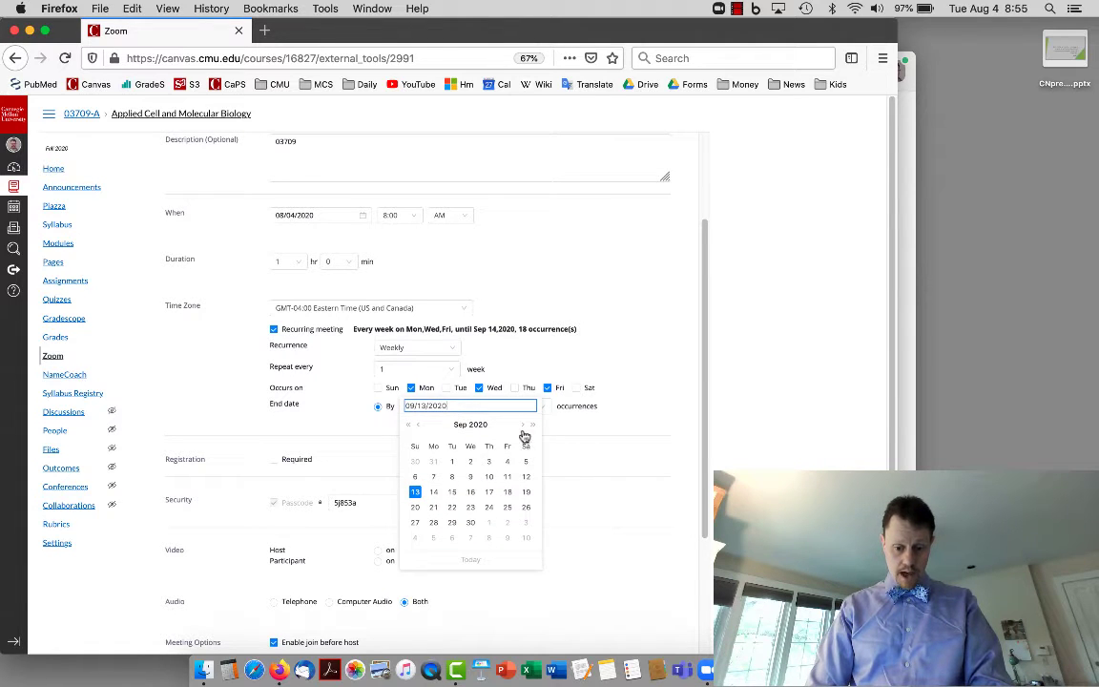
left_click(523, 426)
left_click(523, 426)
left_click(523, 426)
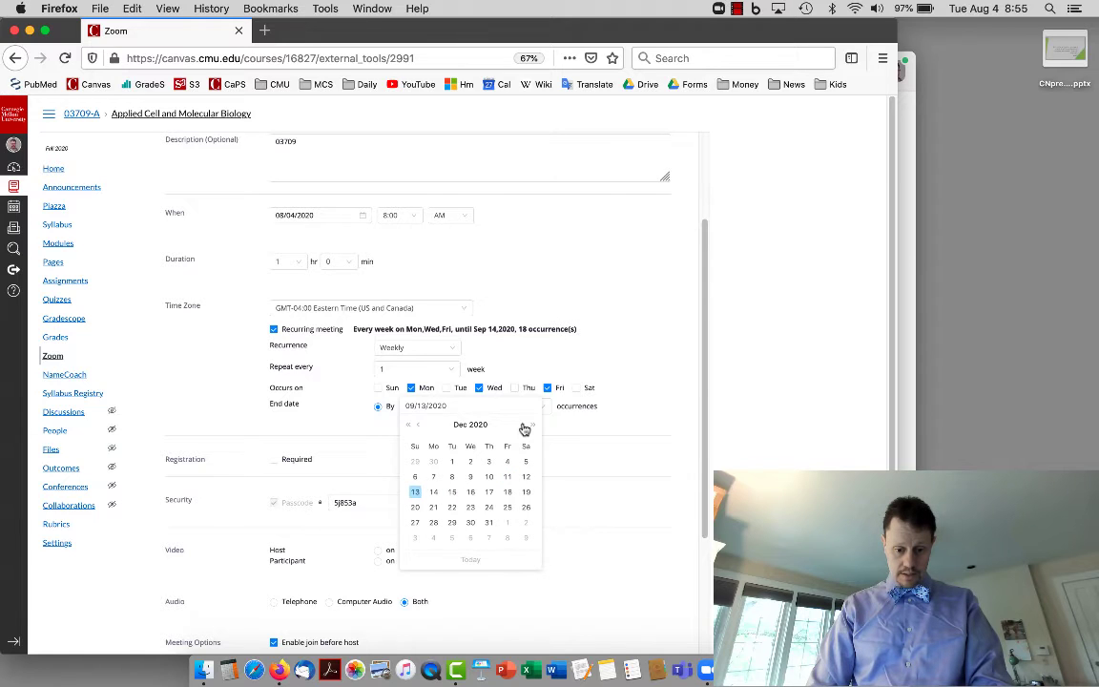
left_click(415, 491)
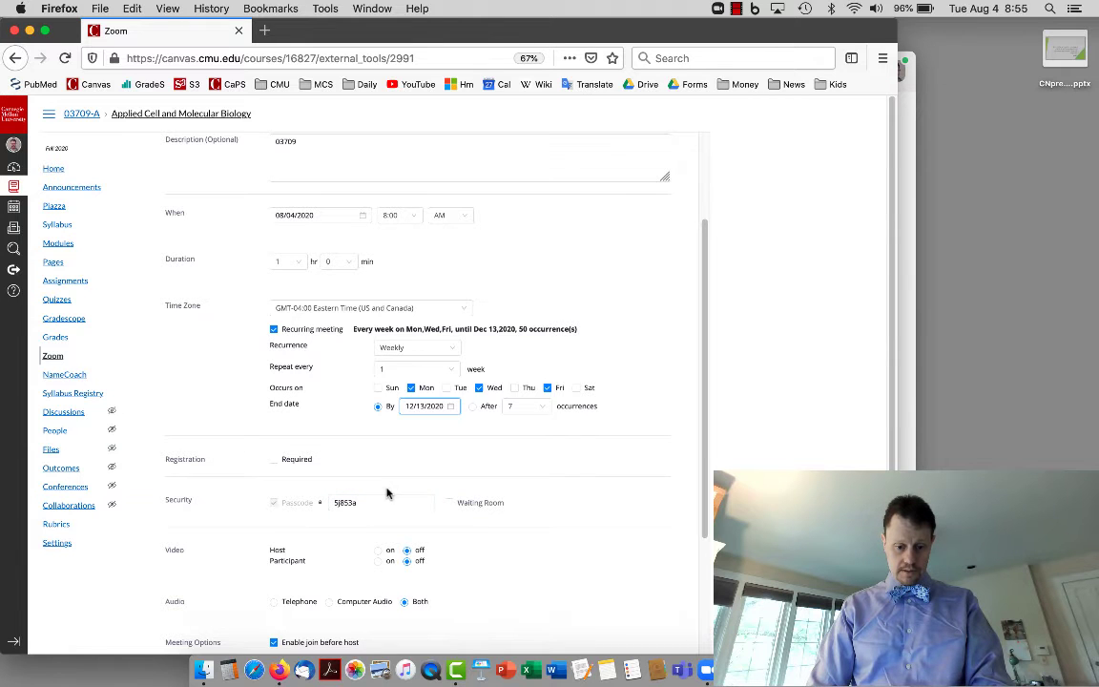
scroll(386, 494, "down", 5)
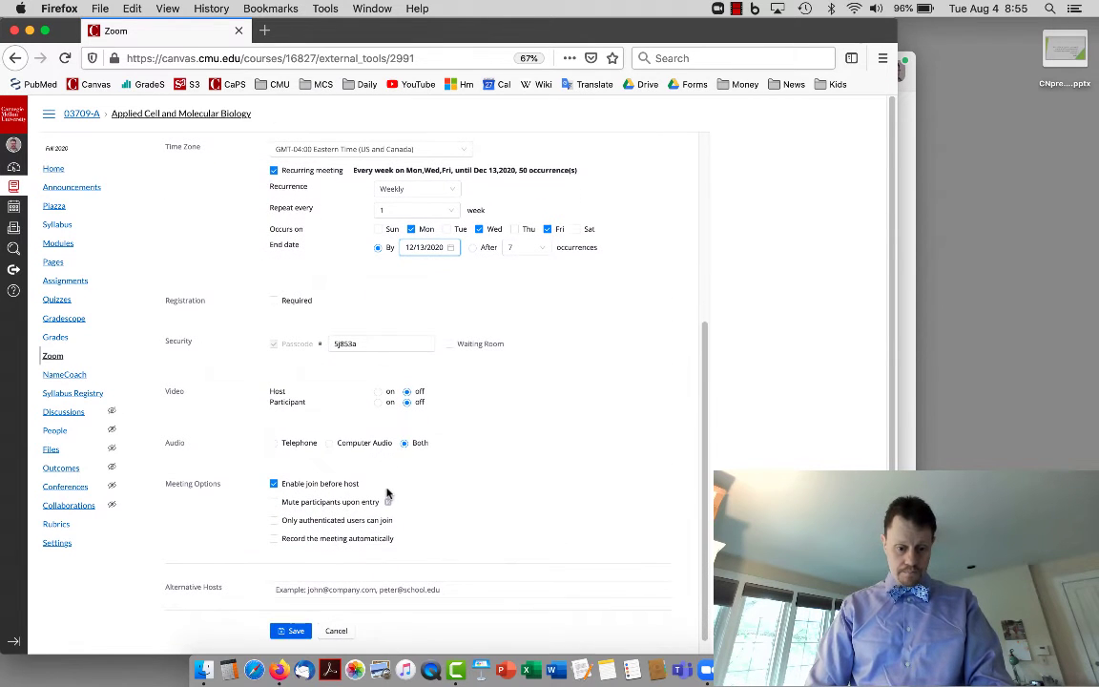
Mute participants on entry, auto-record to the cloud, add an alternative host's e-mail, and save.
left_click(336, 503)
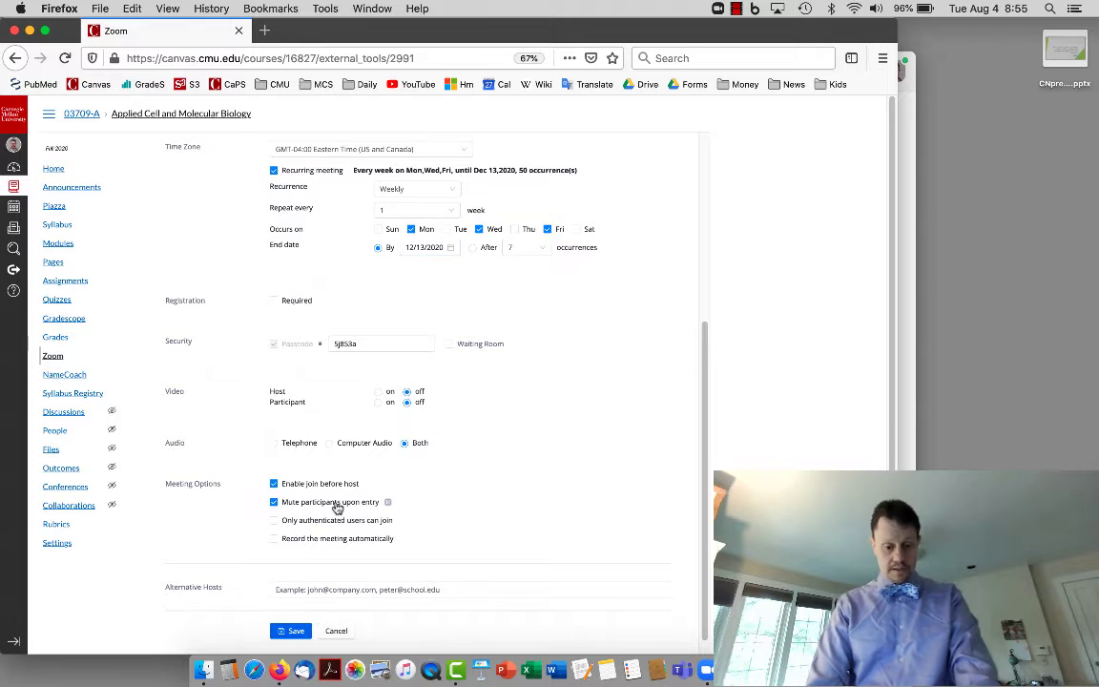
left_click(276, 540)
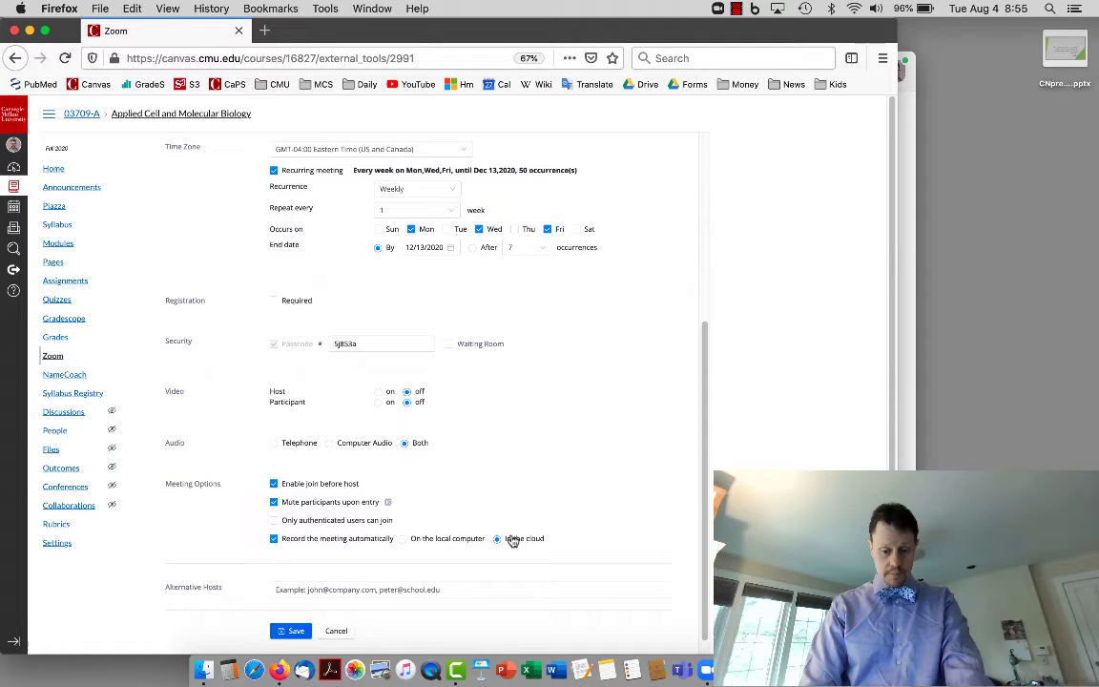
scroll(436, 575, "down", 1)
left_click(436, 570)
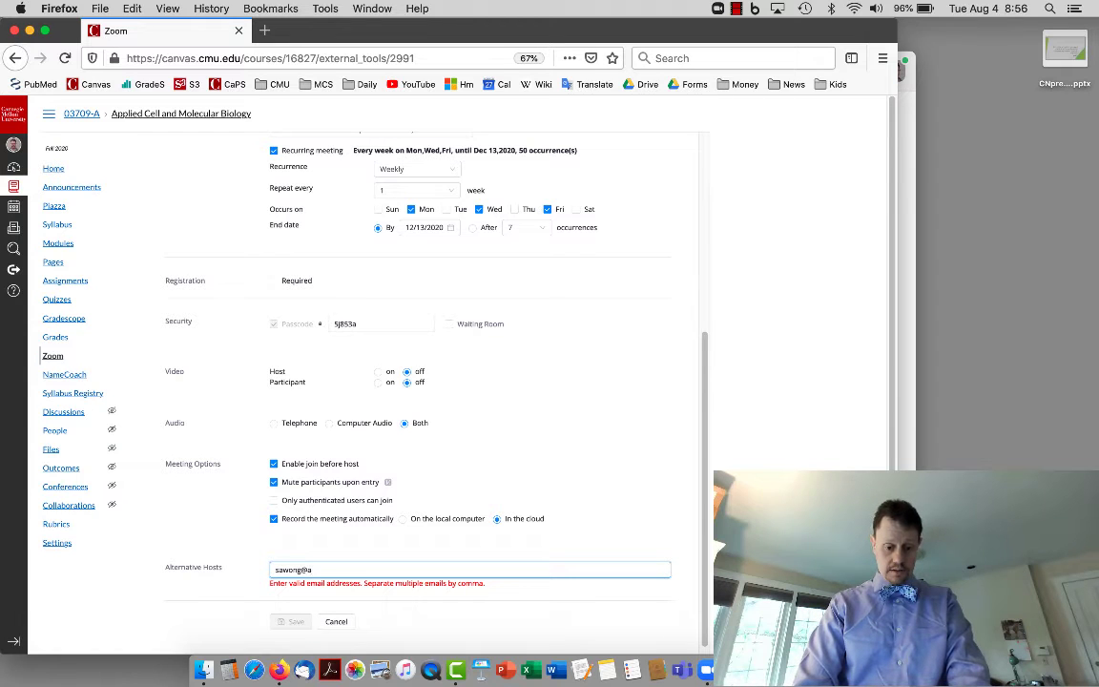
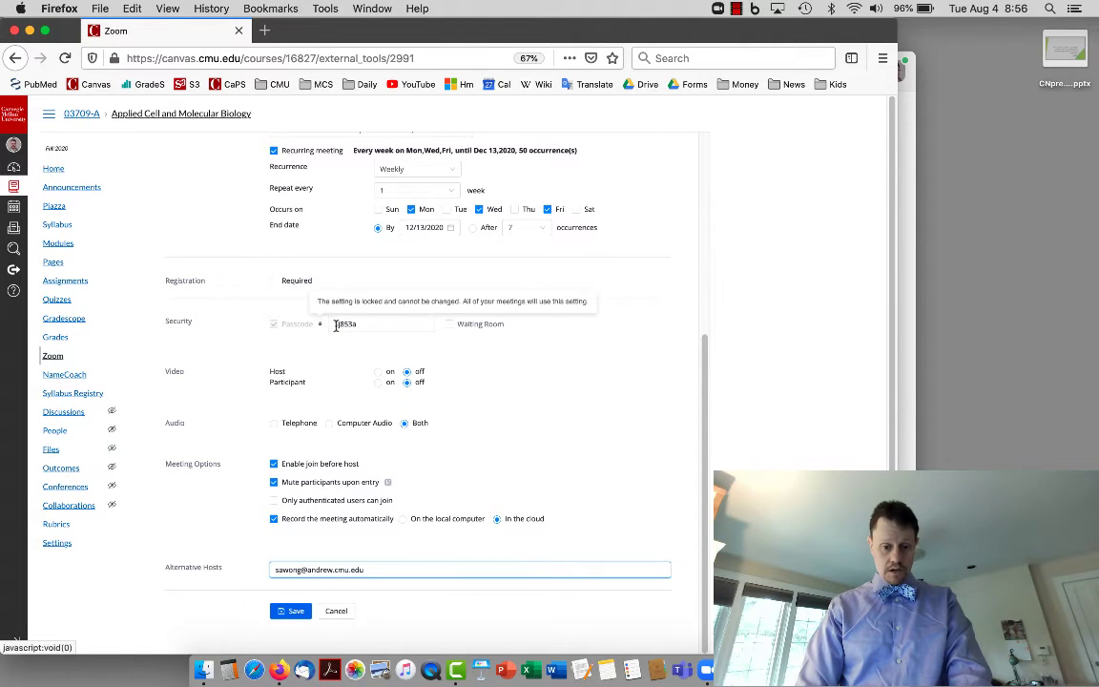
scroll(354, 549, "down", 1)
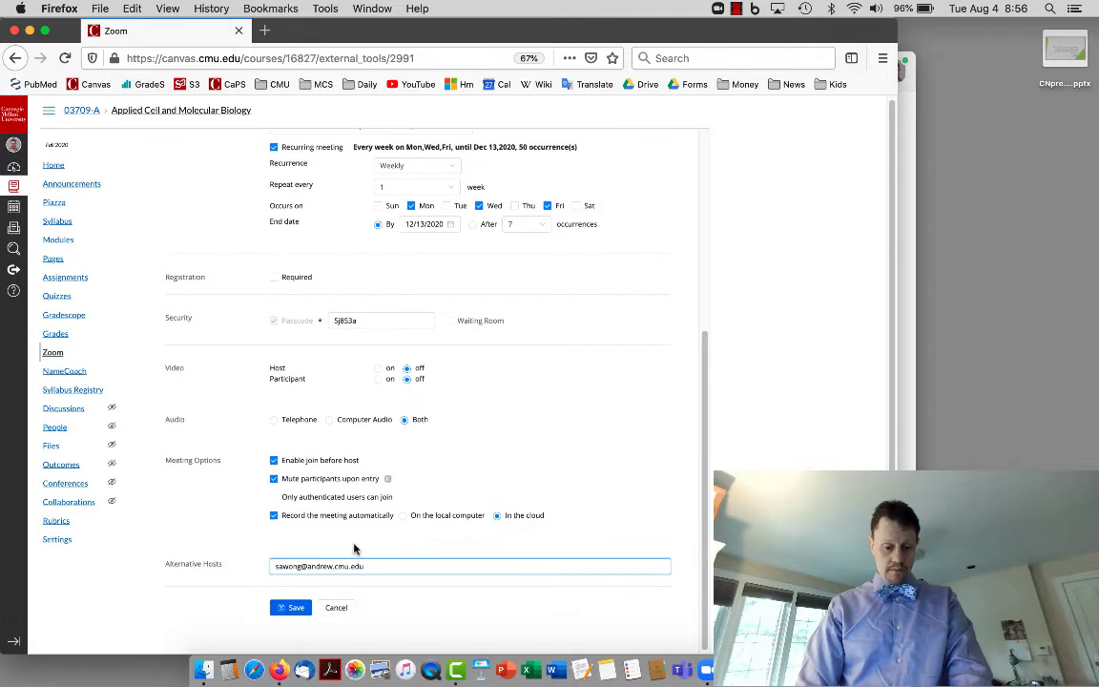
left_click(295, 608)
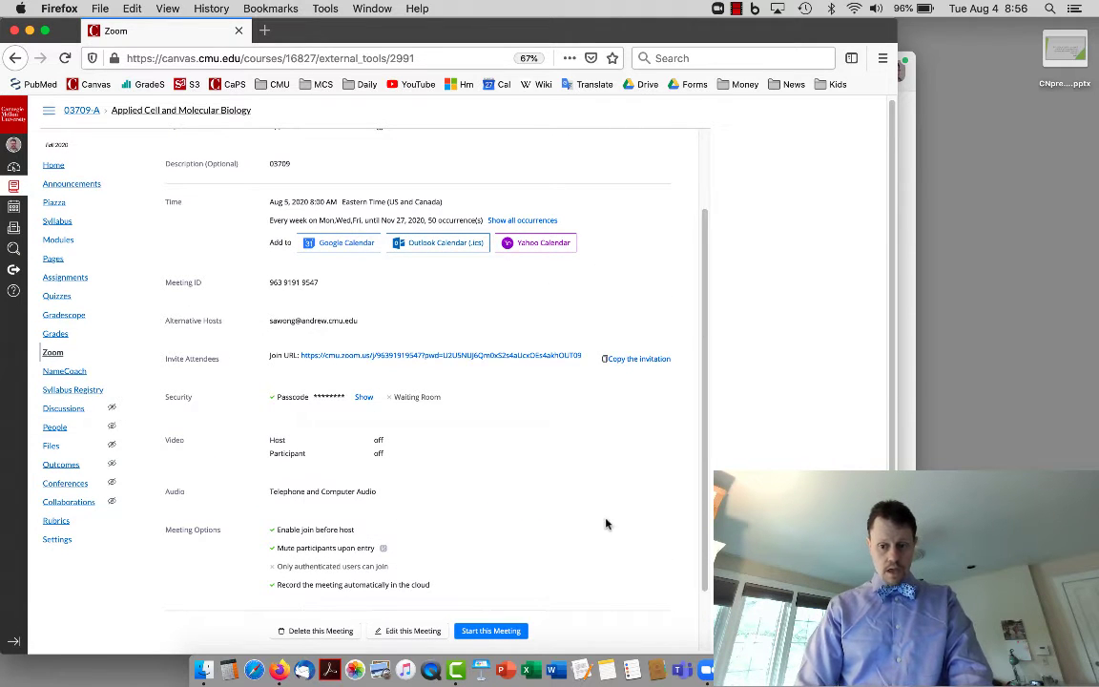
Bring up the Zoom app's meetings list showing the new recurring course meeting.
left_click(914, 383)
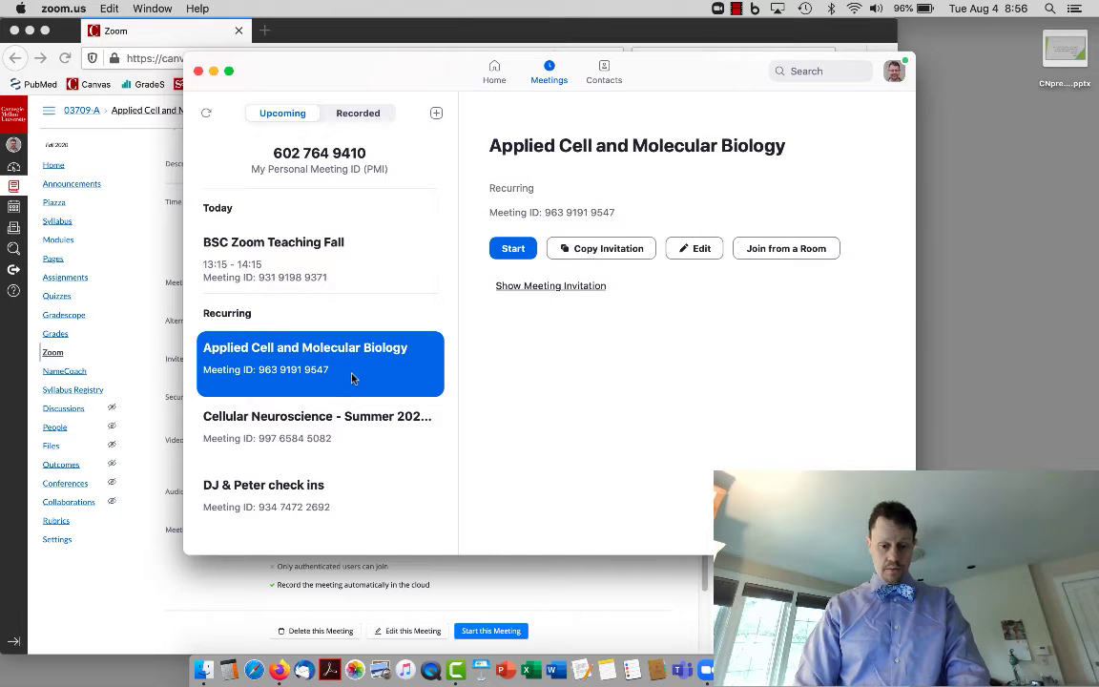
Copy the Applied Cell and Molecular Biology meeting invitation and return to Zoom's Home page.
left_click(617, 248)
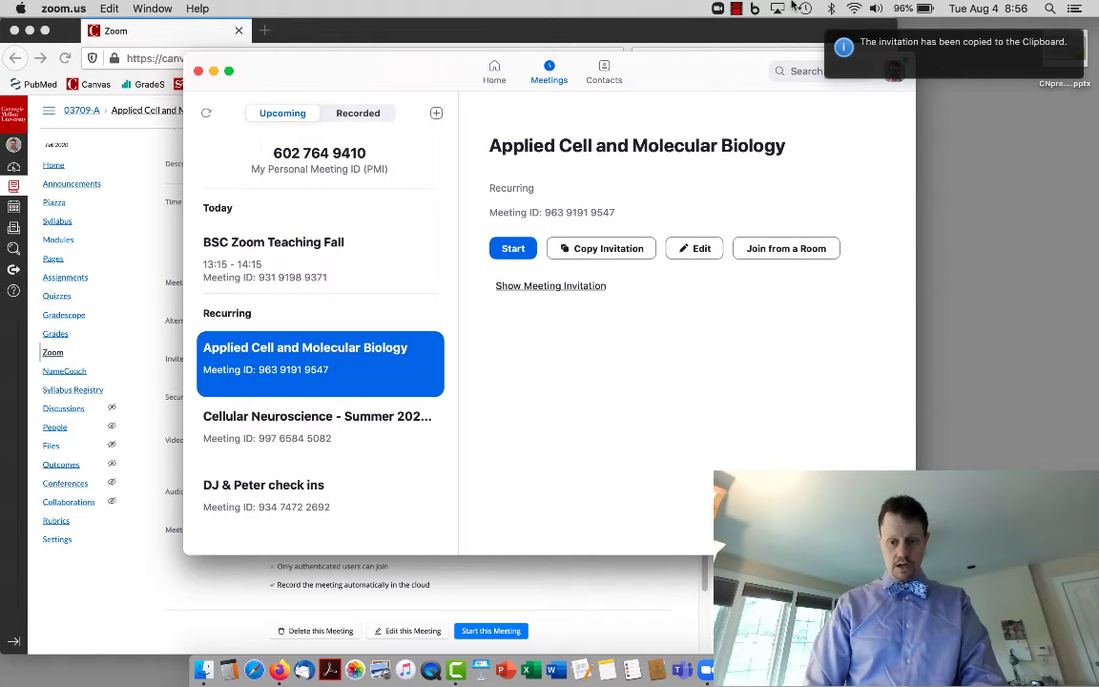
left_click(736, 7)
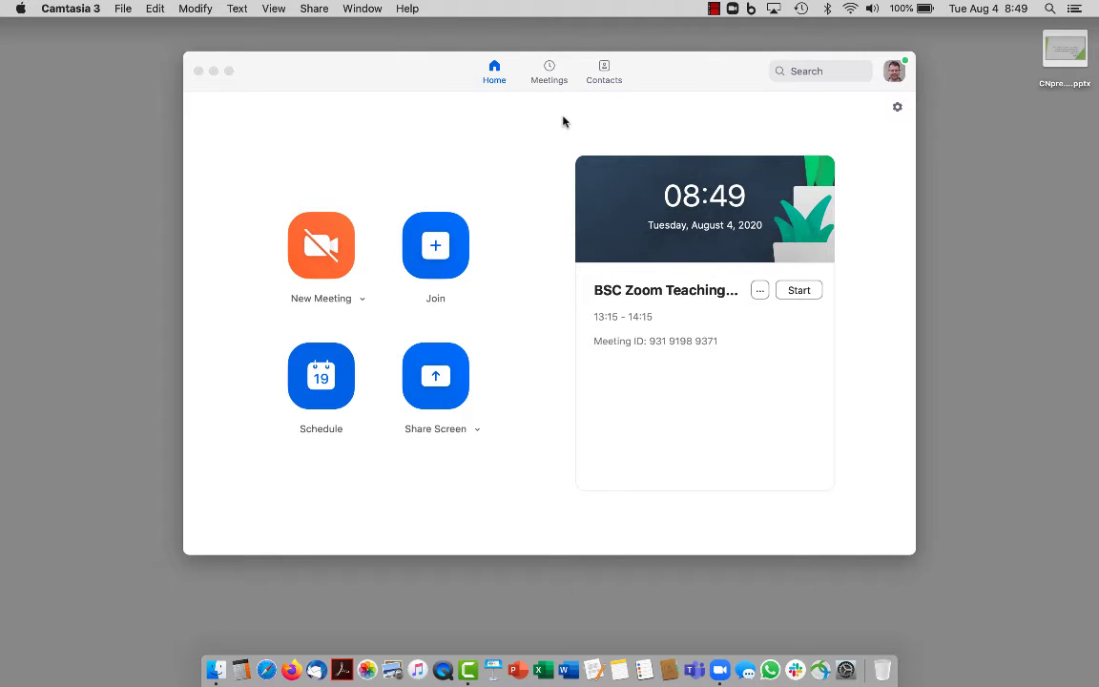
Start the Cellular Neuroscience meeting from the Meetings list.
left_click(549, 71)
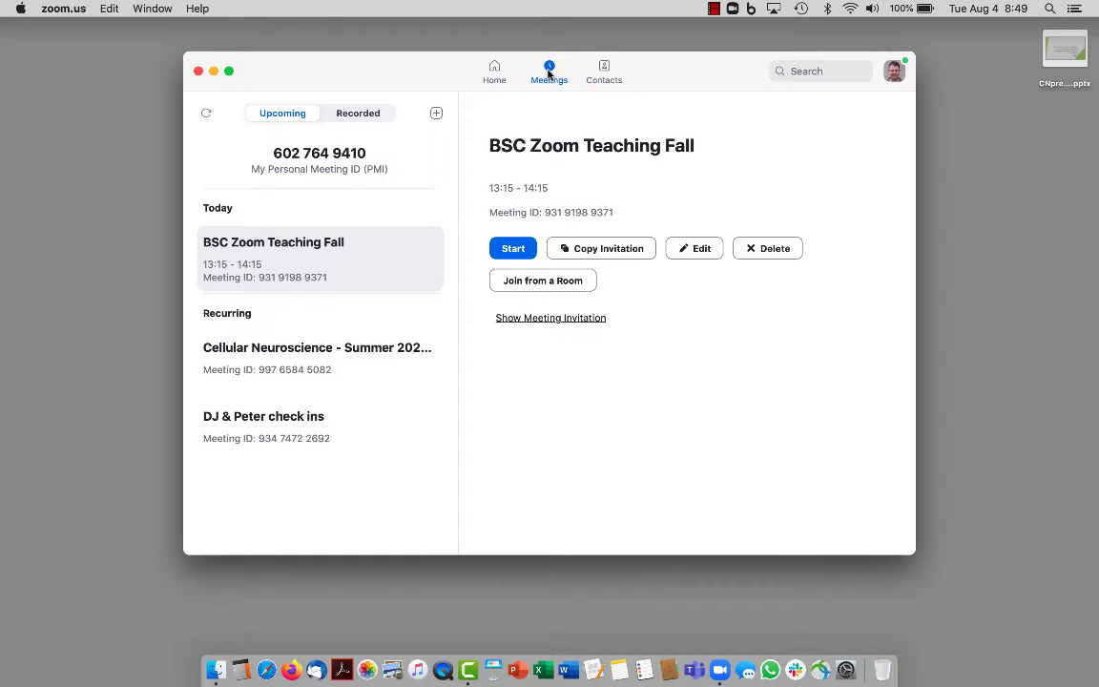
left_click(354, 375)
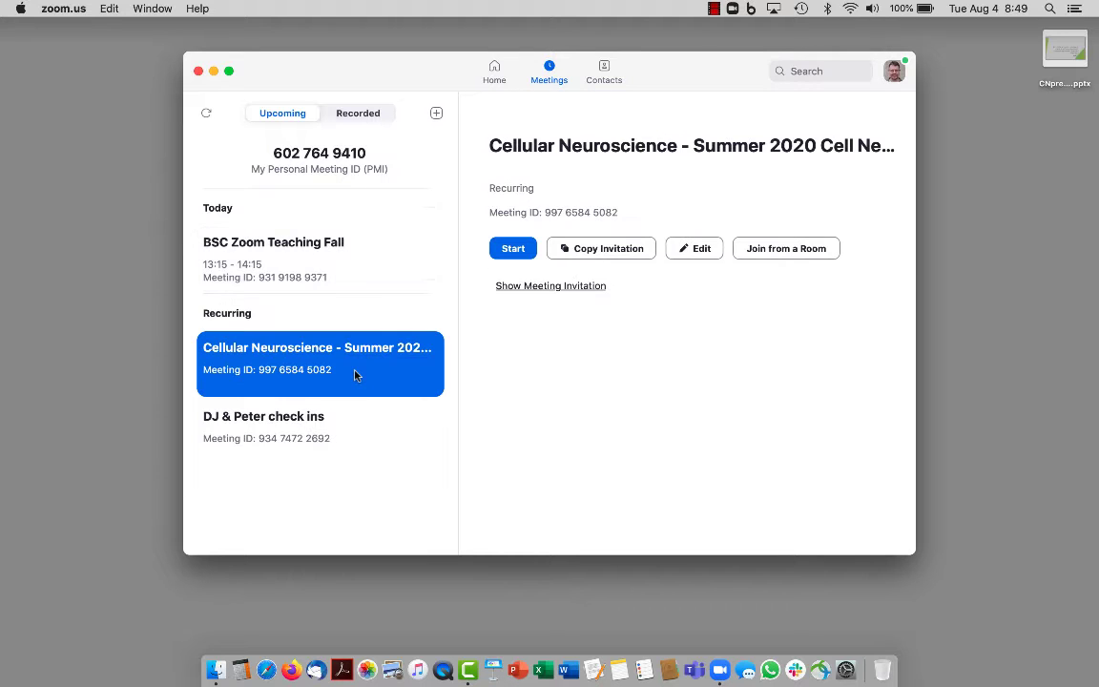
left_click(515, 250)
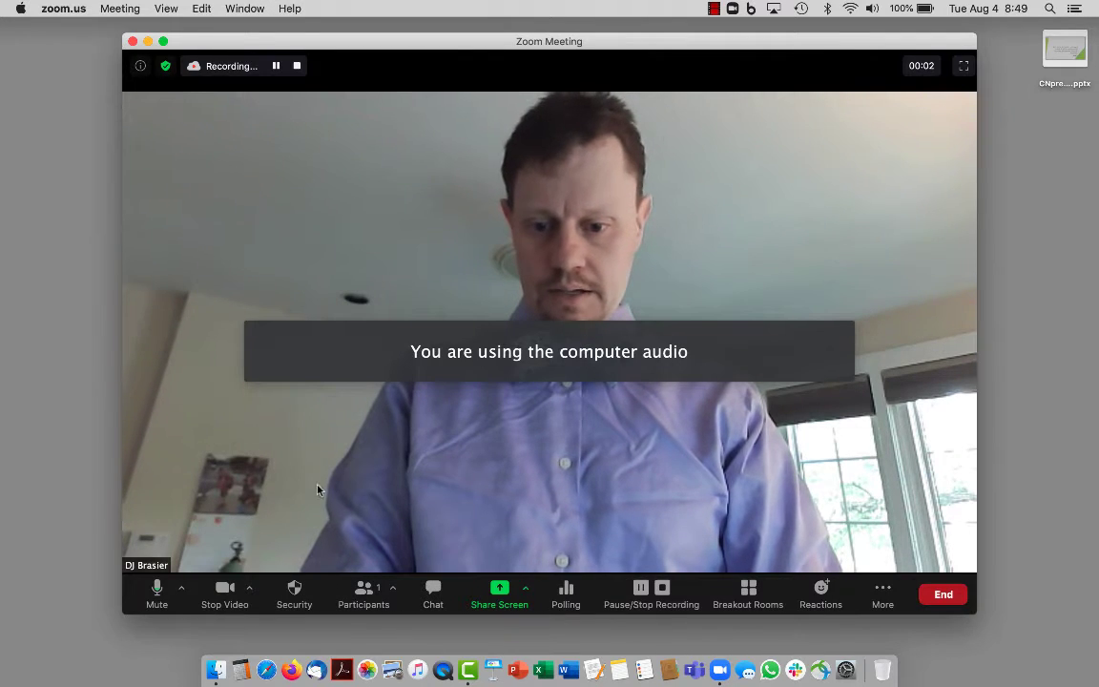
Review the audio device options, then stop and confirm stopping the cloud recording.
left_click(182, 592)
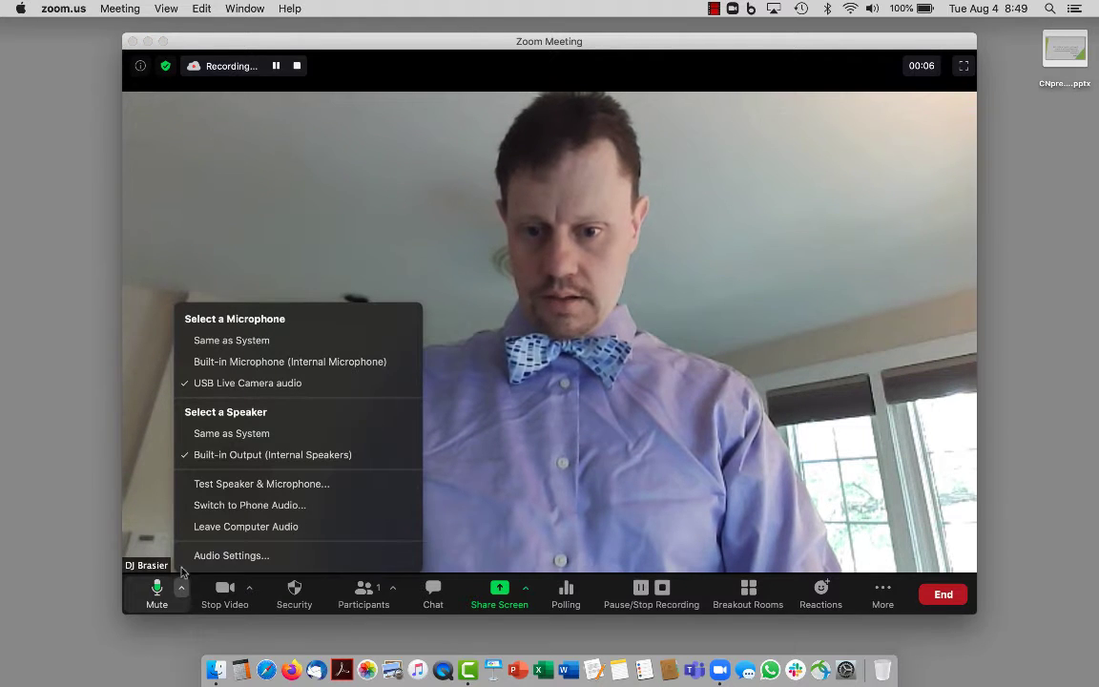
left_click(216, 344)
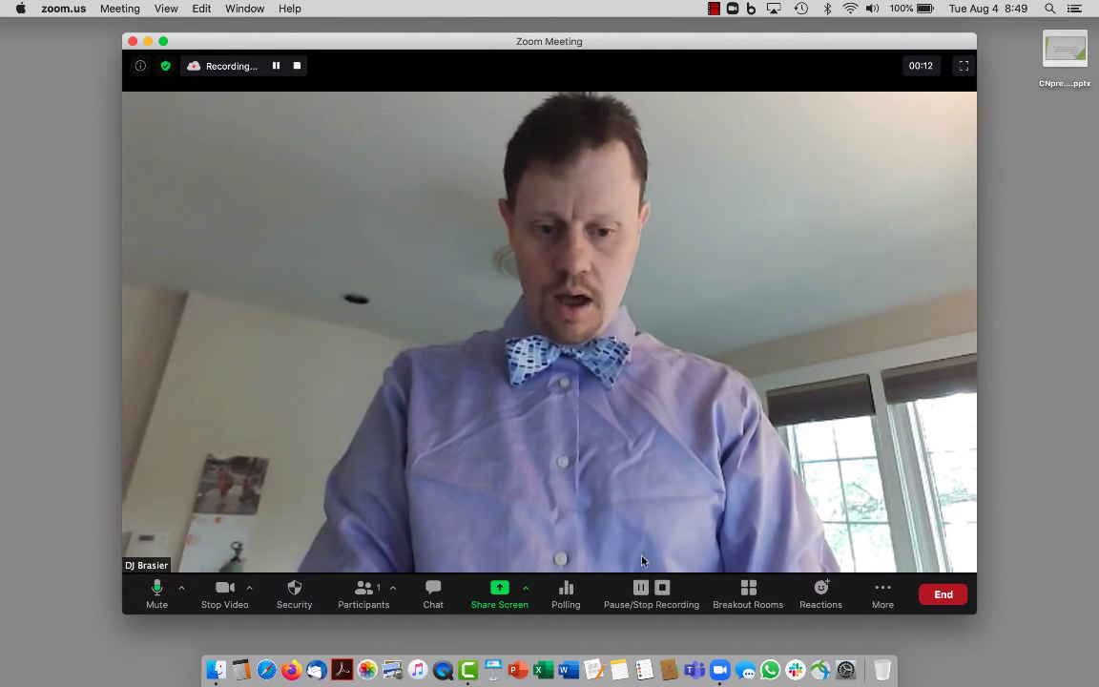
left_click(662, 587)
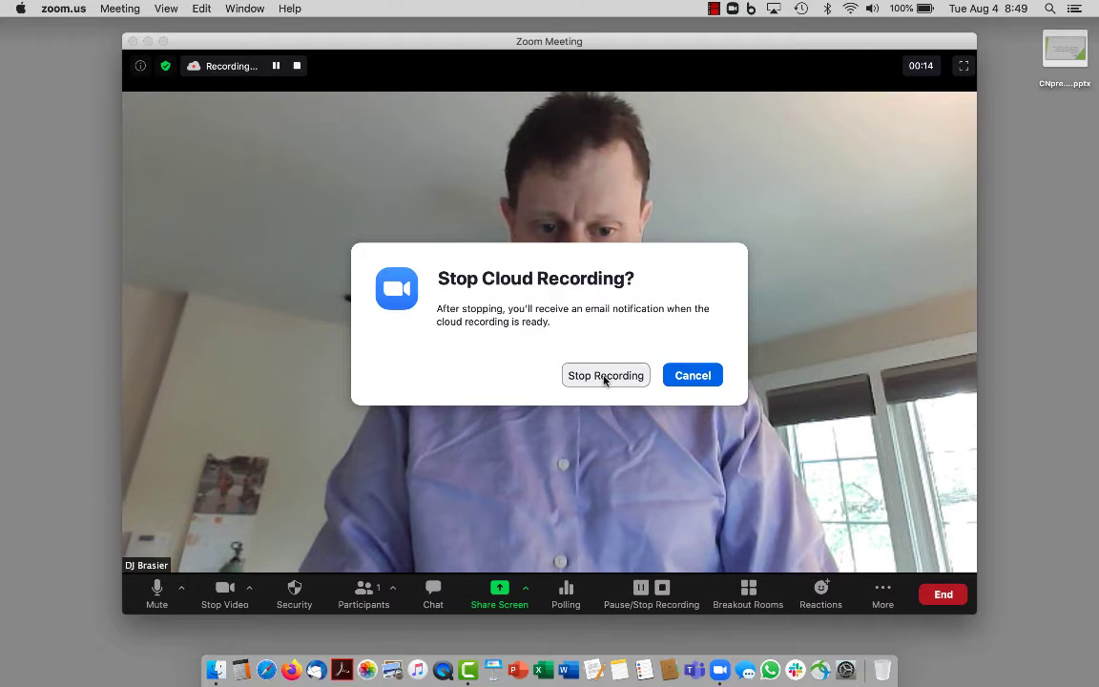
left_click(605, 376)
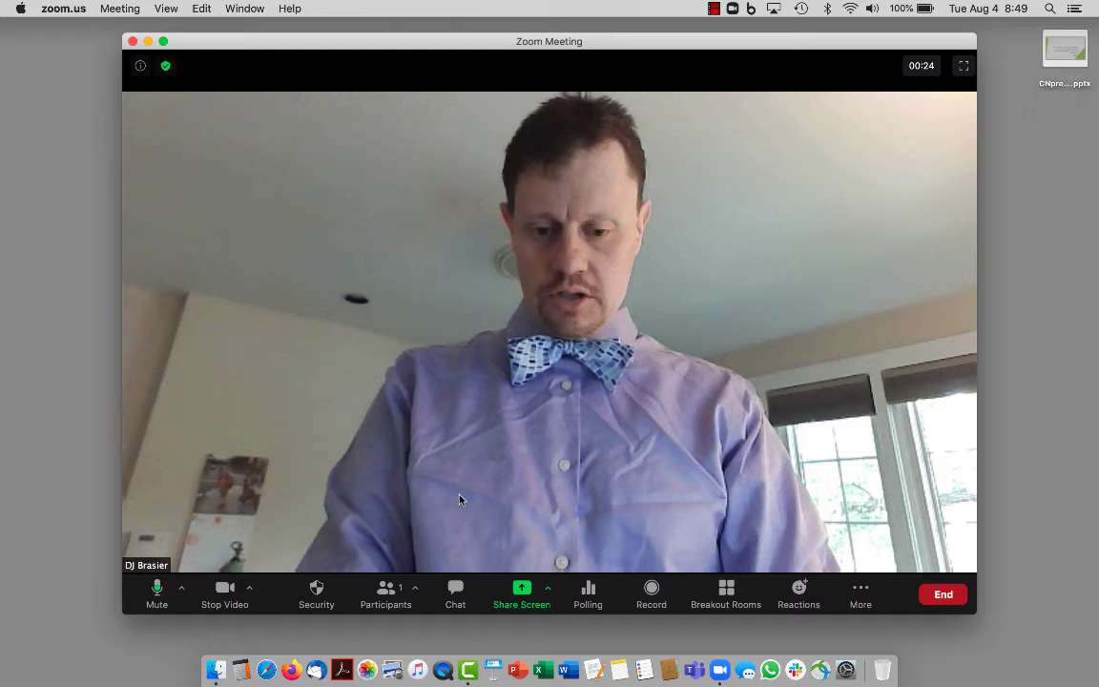
Review the Security permissions, then open the meeting chat and participants list.
left_click(324, 603)
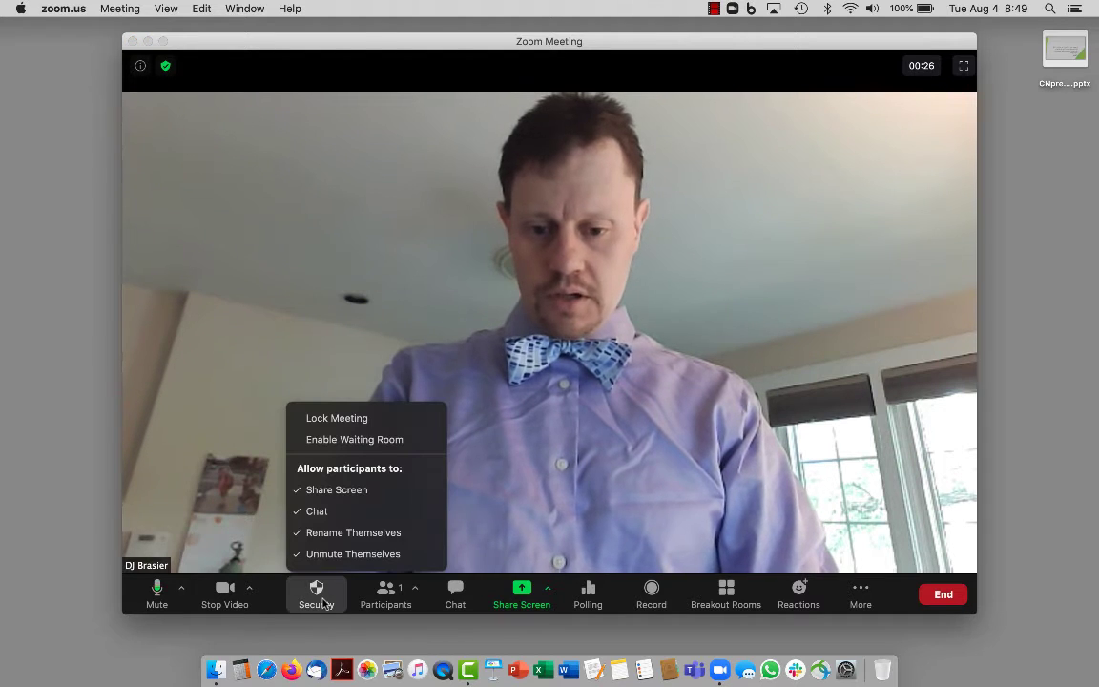
left_click(349, 514)
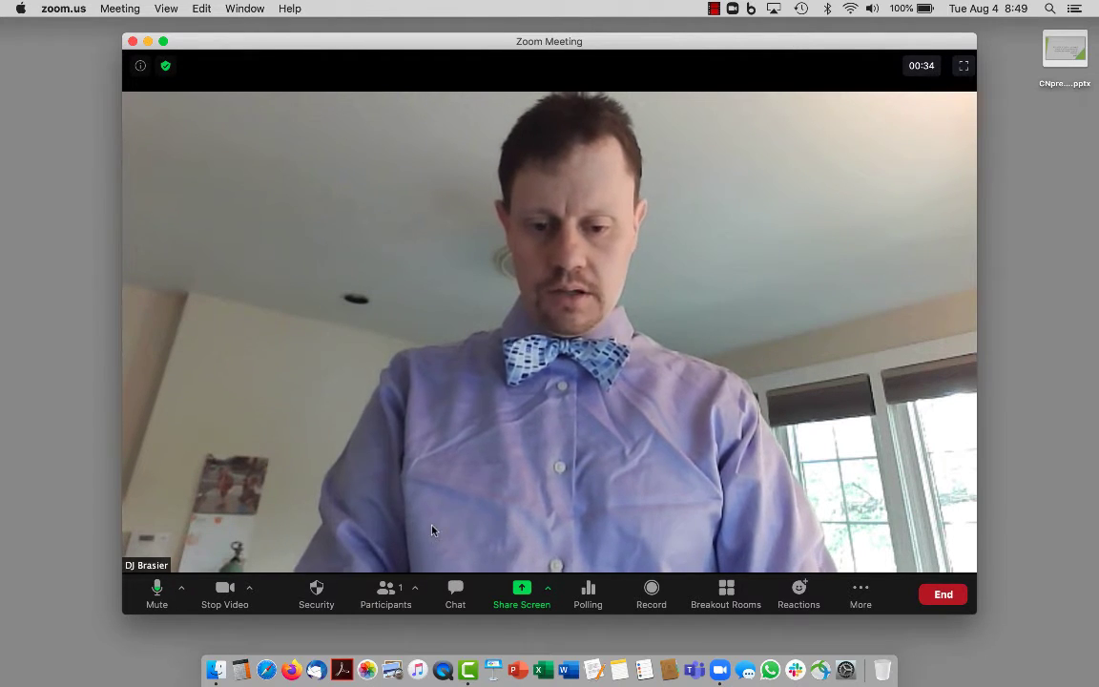
left_click(456, 591)
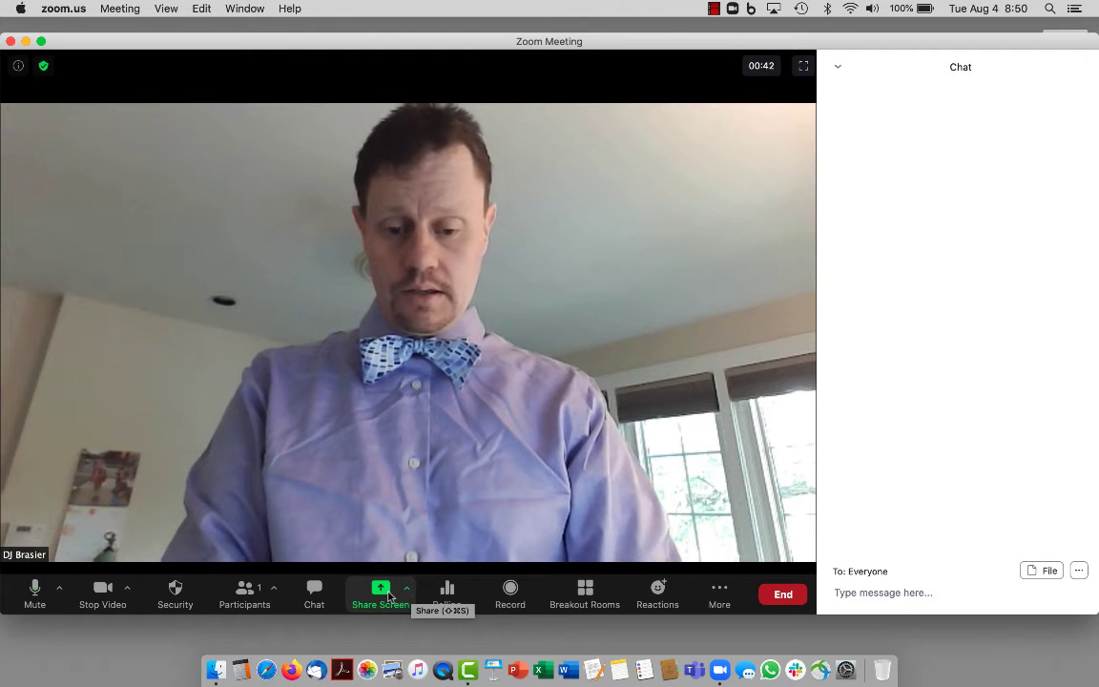
left_click(261, 596)
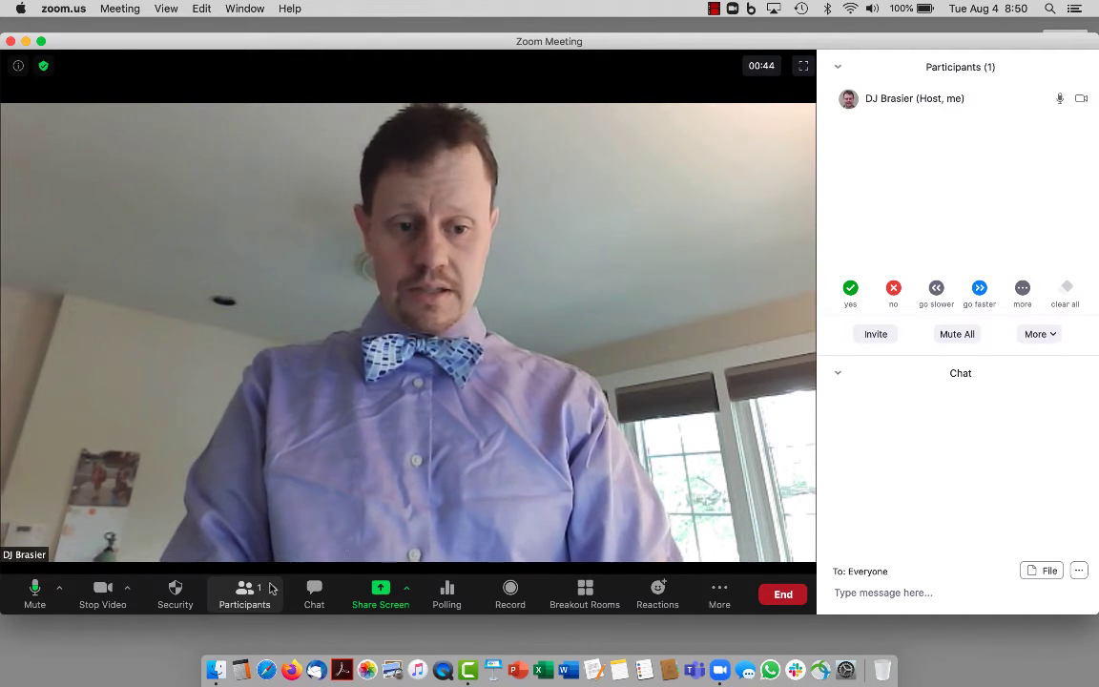
Toggle the yes feedback reaction and explore the participant management menus.
left_click(852, 288)
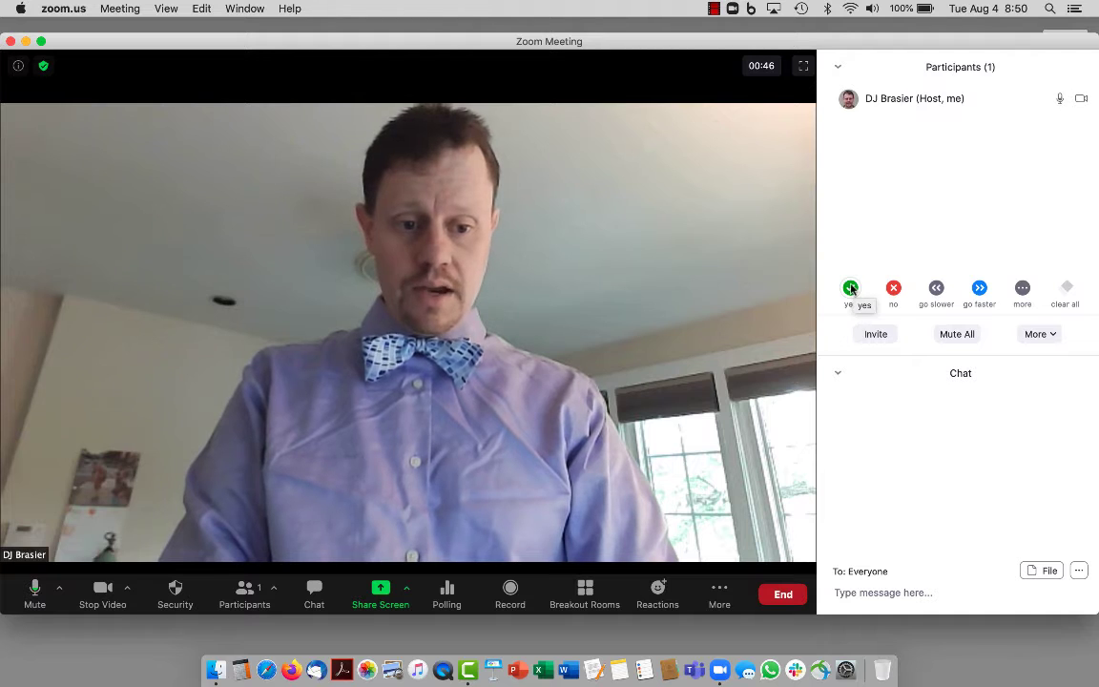
left_click(852, 288)
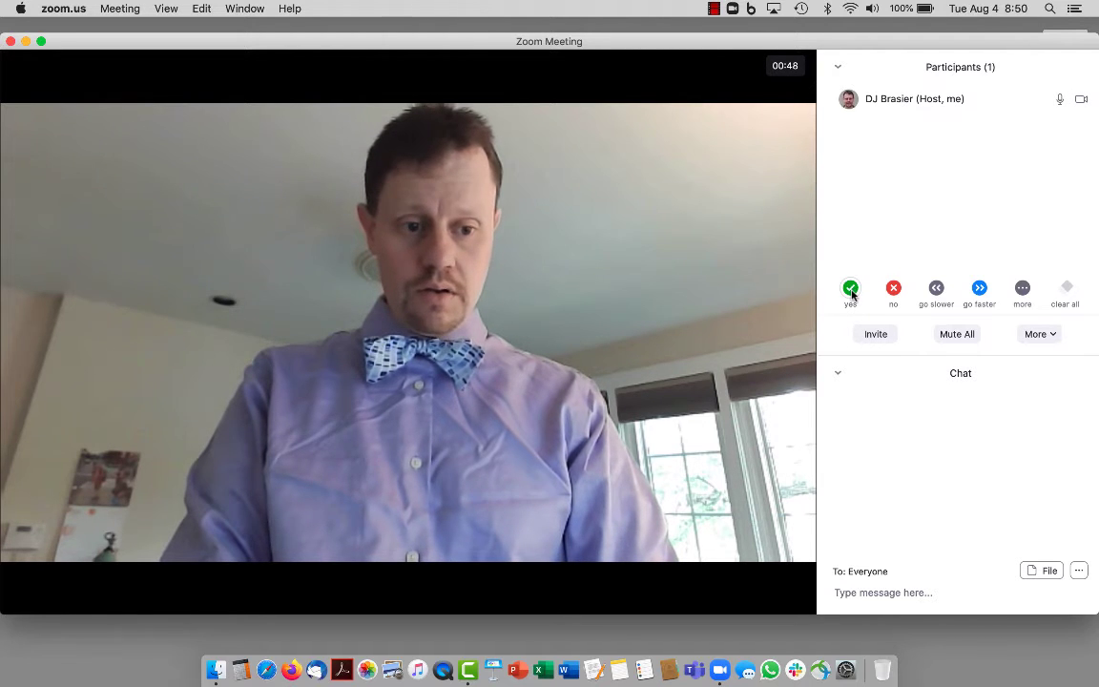
left_click(1032, 338)
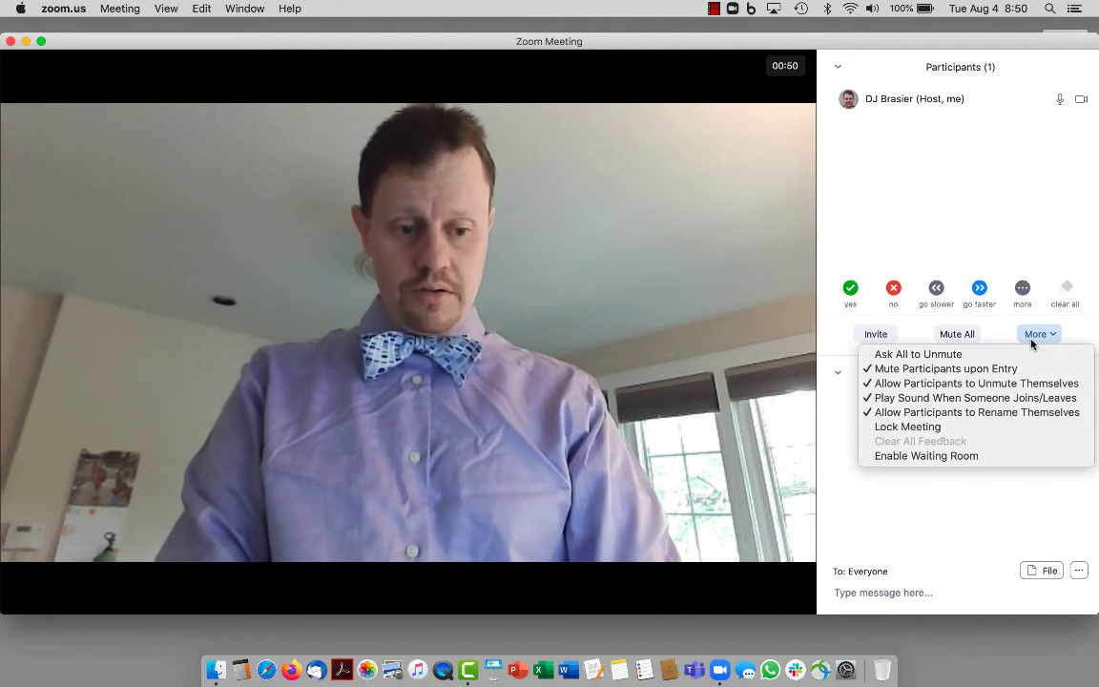
left_click(1064, 101)
left_click(1066, 99)
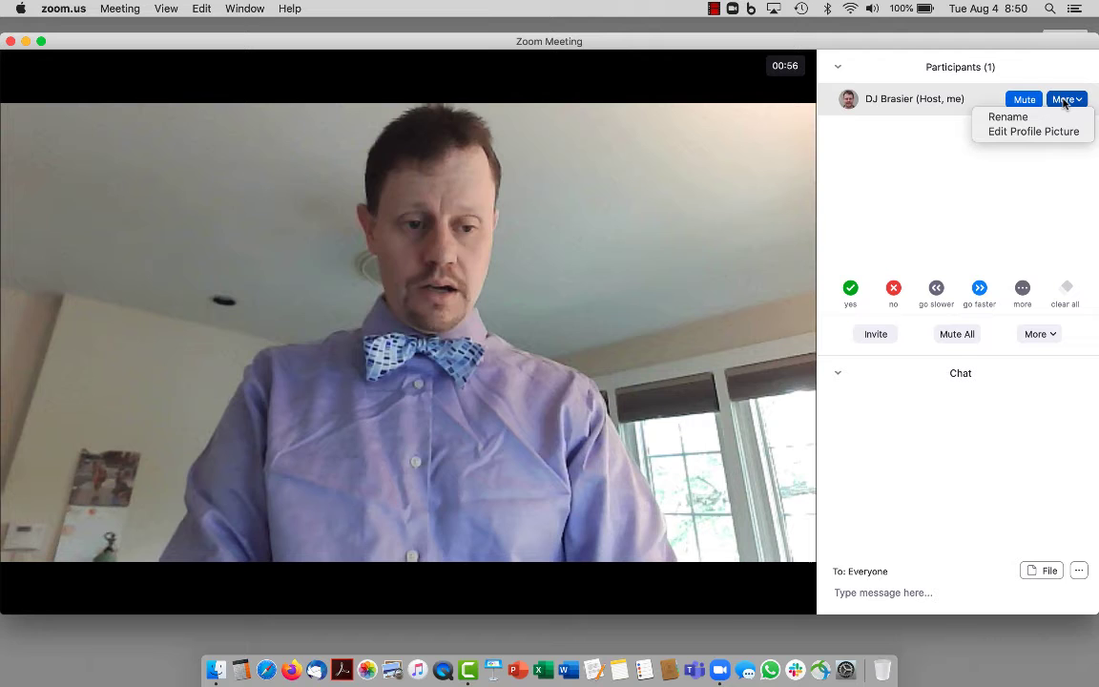
left_click(1052, 236)
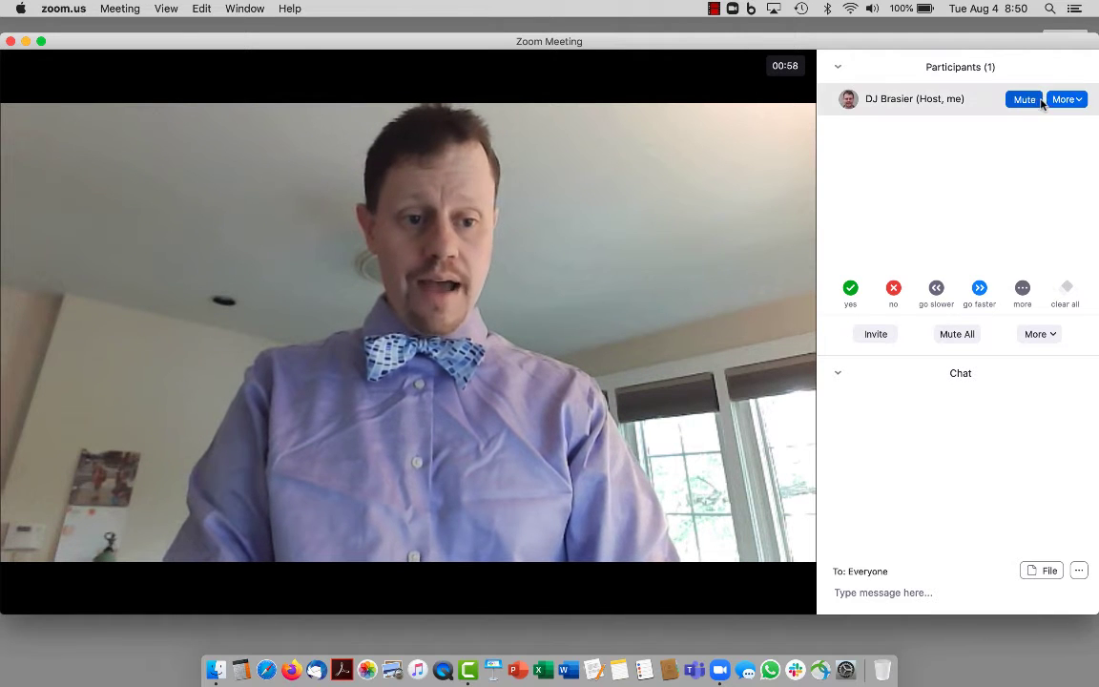
left_click(1040, 334)
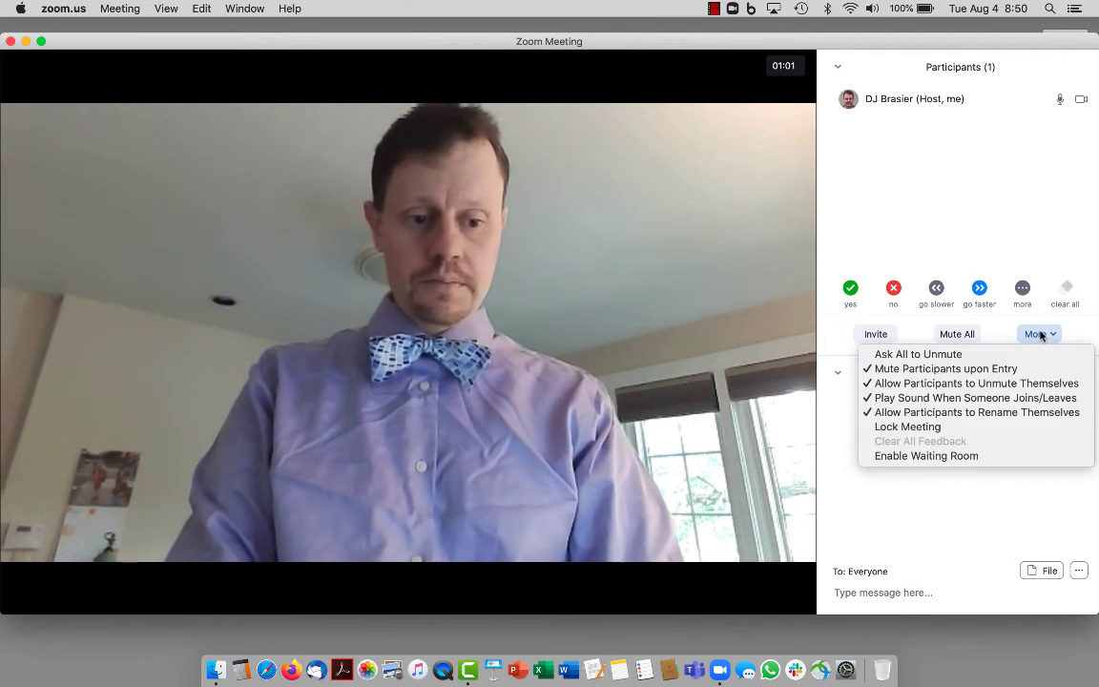
left_click(1033, 396)
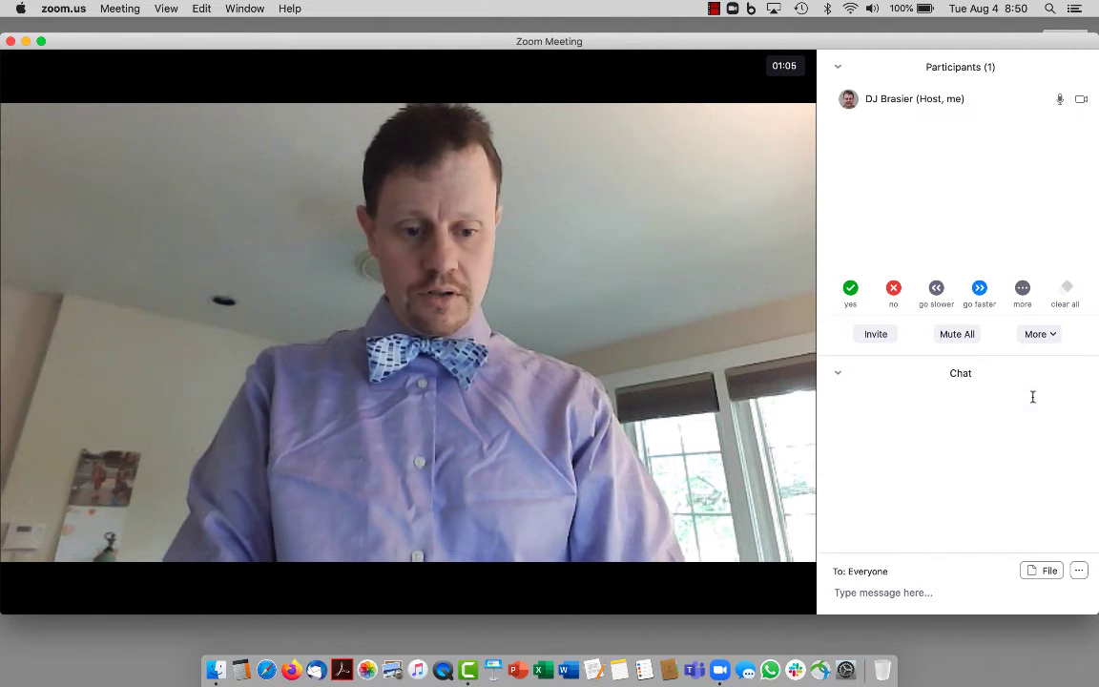
mouse_move(708, 351)
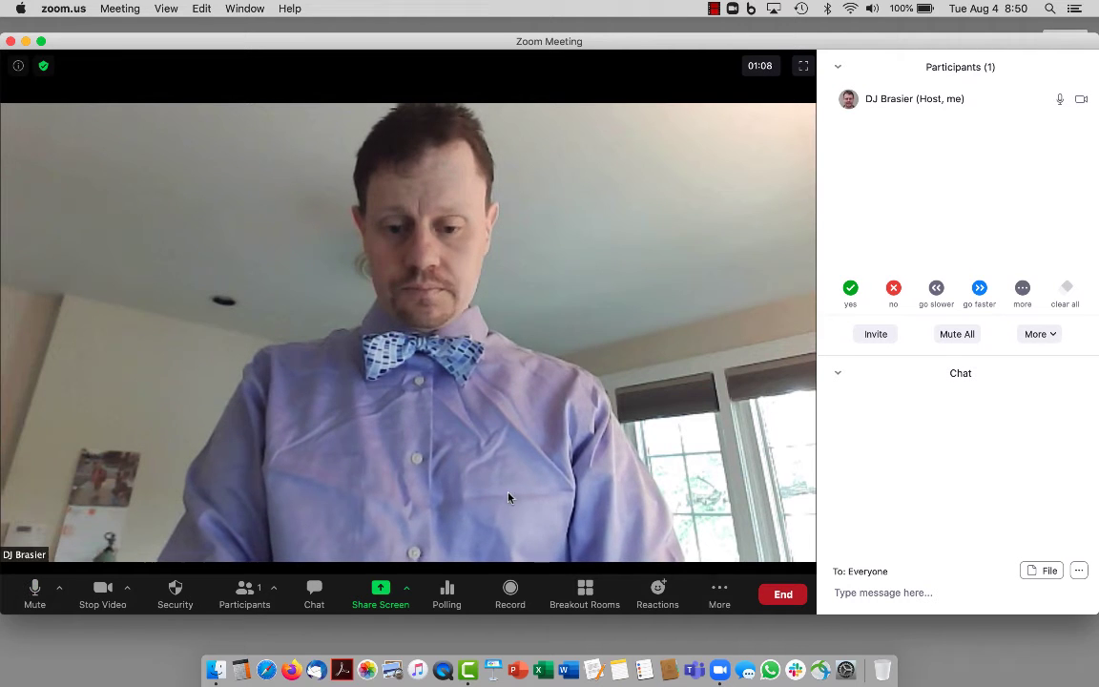
Open Google in Firefox and share the Firefox – Google window with the meeting.
left_click(381, 594)
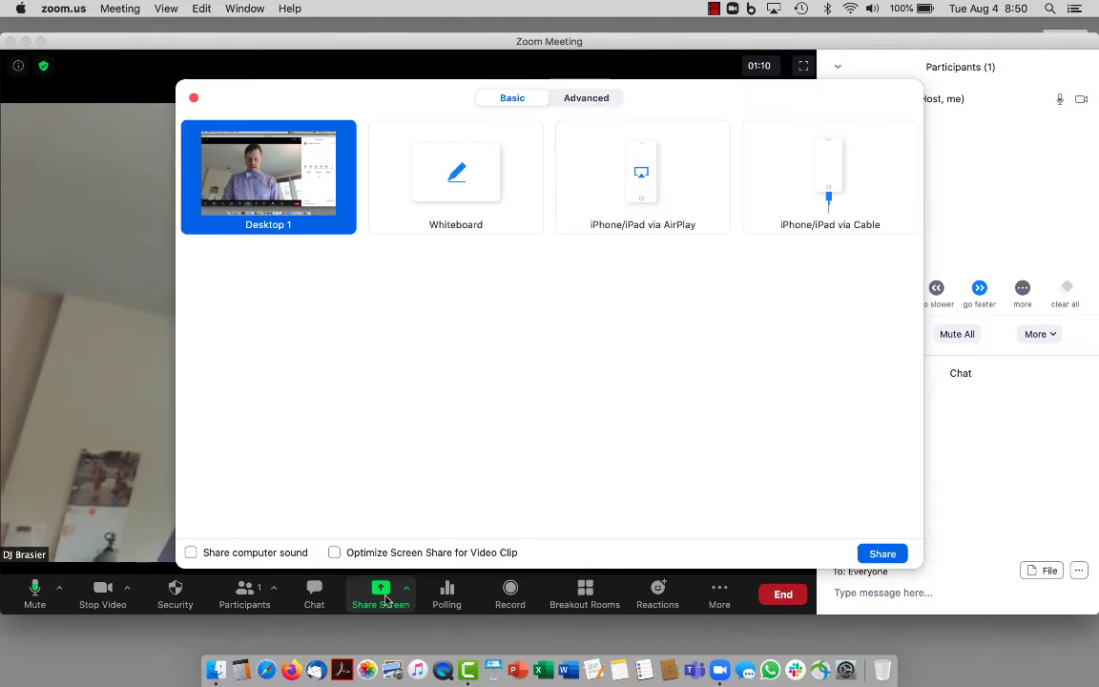
left_click(194, 97)
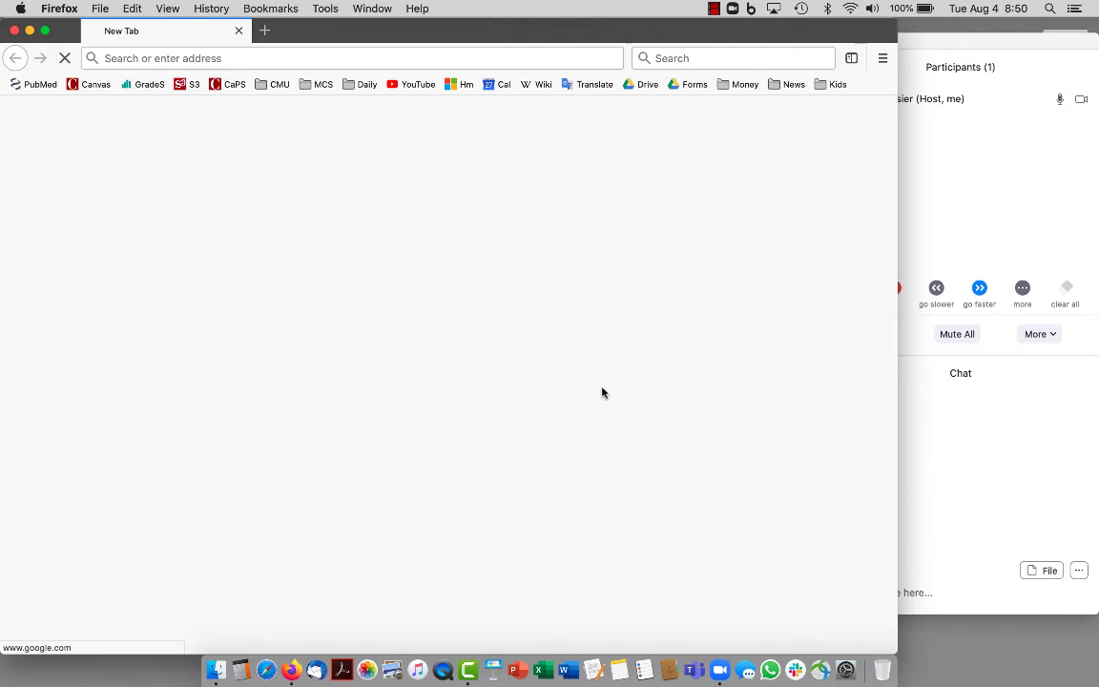
left_click(1031, 442)
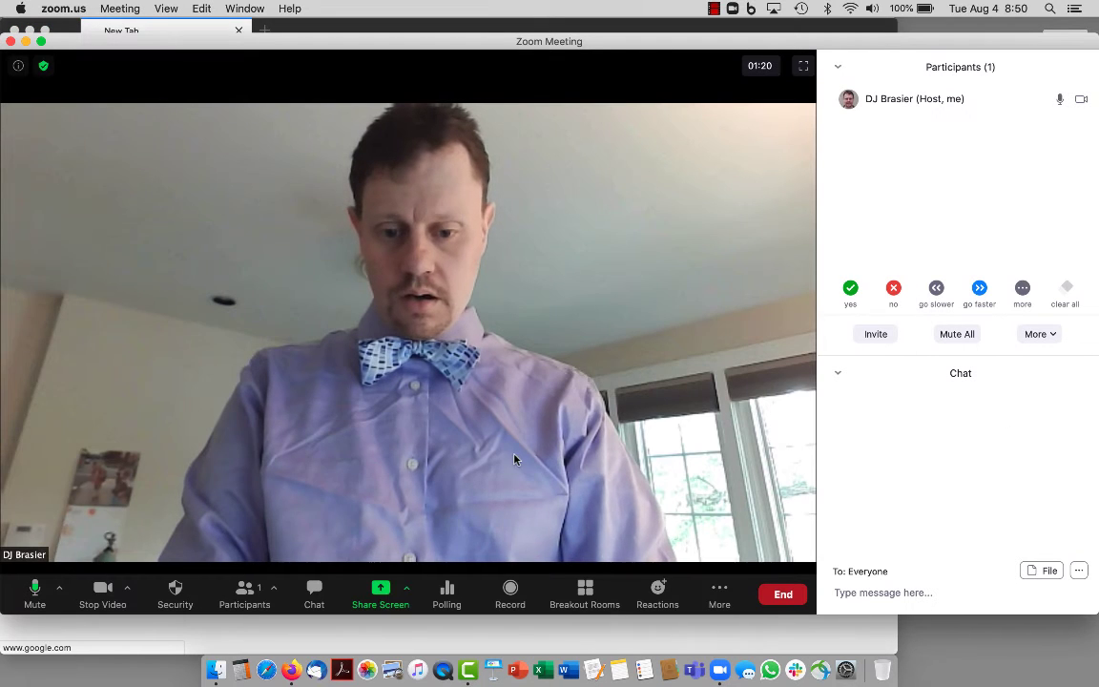
left_click(379, 591)
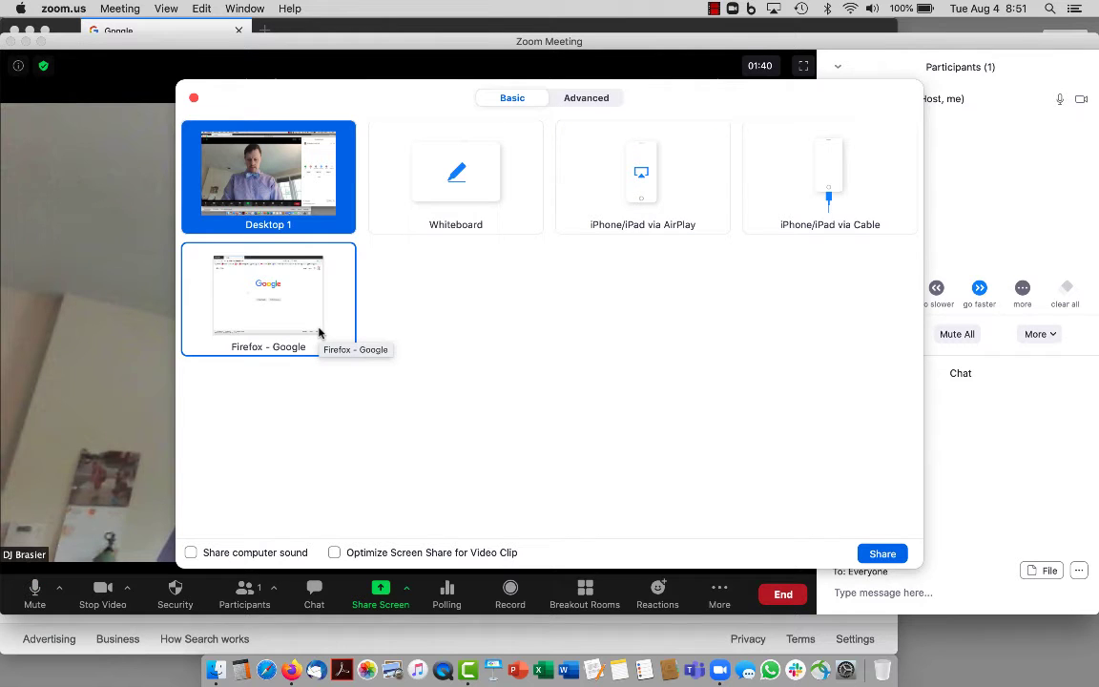
left_click(292, 274)
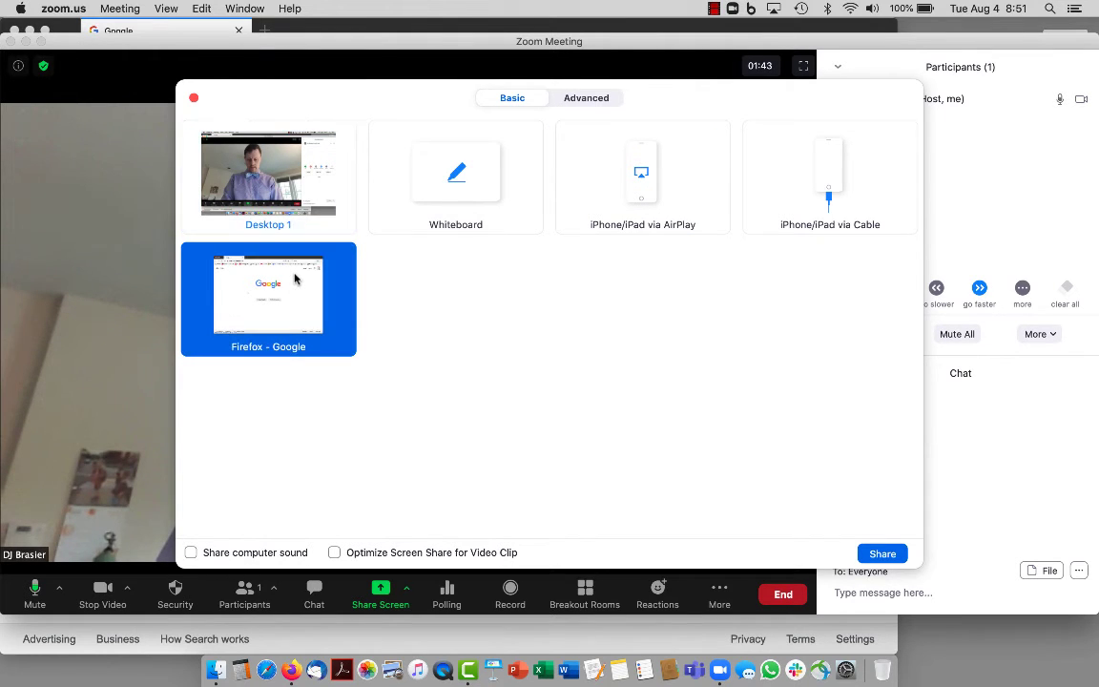
left_click(876, 556)
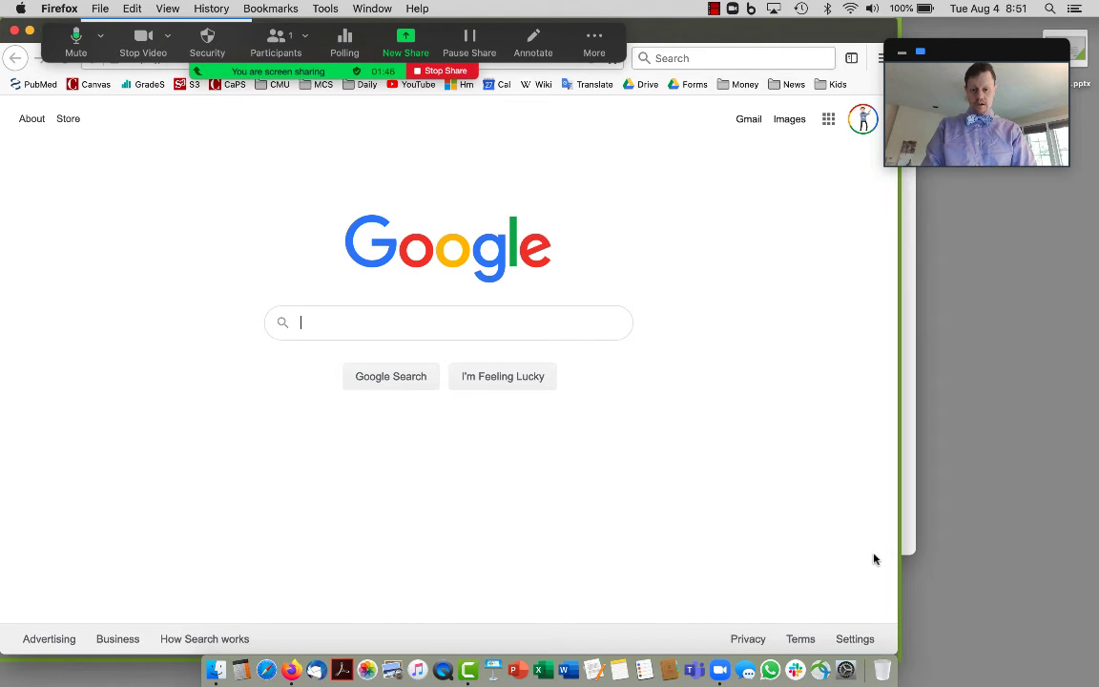
left_click(530, 48)
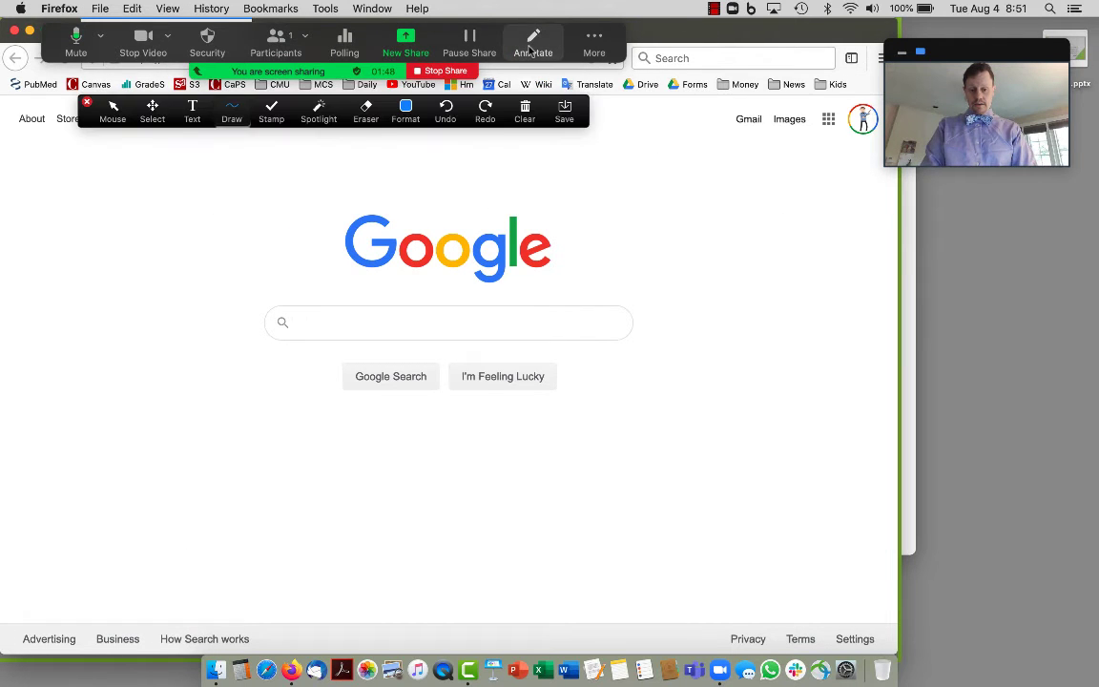
left_click(232, 112)
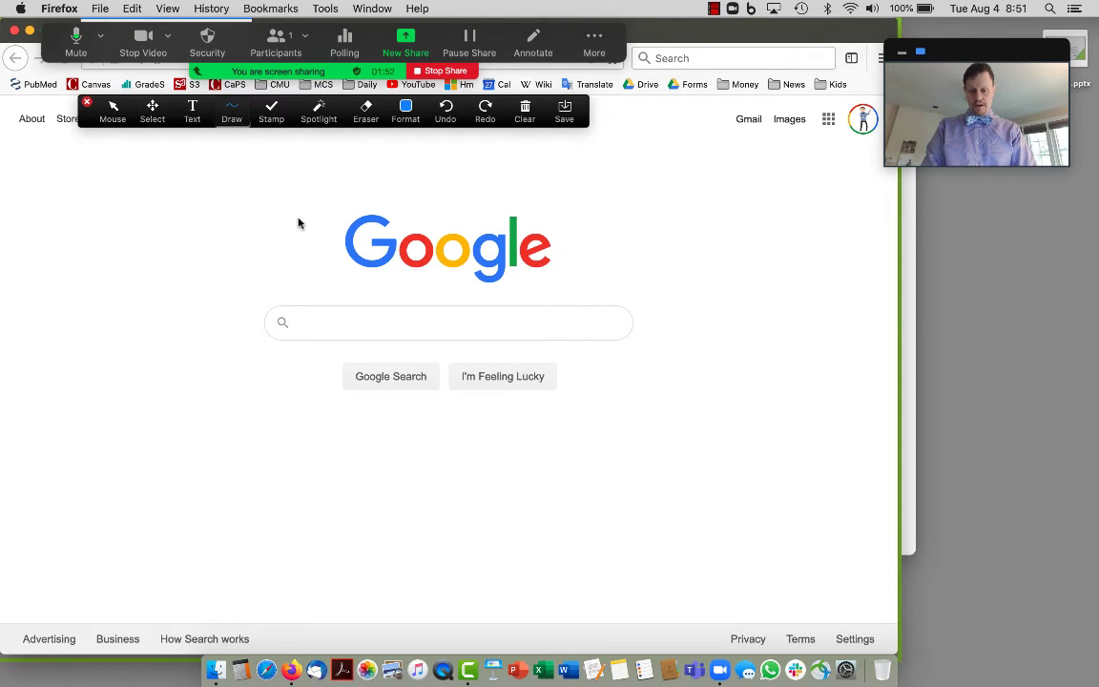
mouse_move(297, 221)
left_mouse_down()
mouse_move(584, 239)
mouse_move(592, 254)
left_mouse_up()
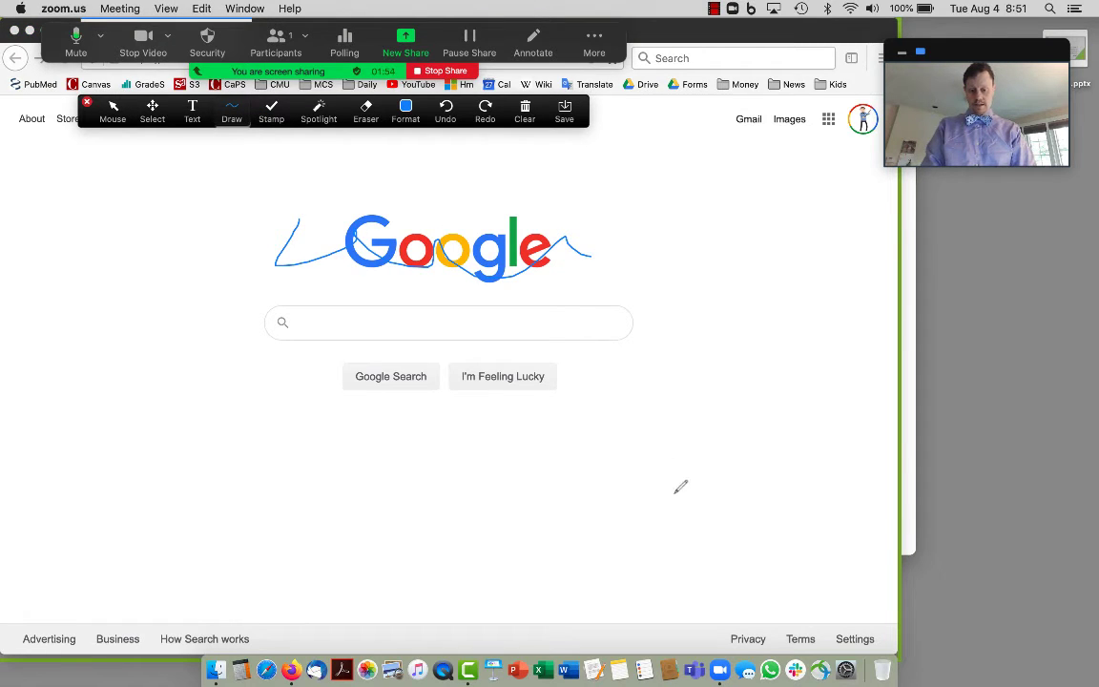
left_click(526, 113)
left_click(565, 148)
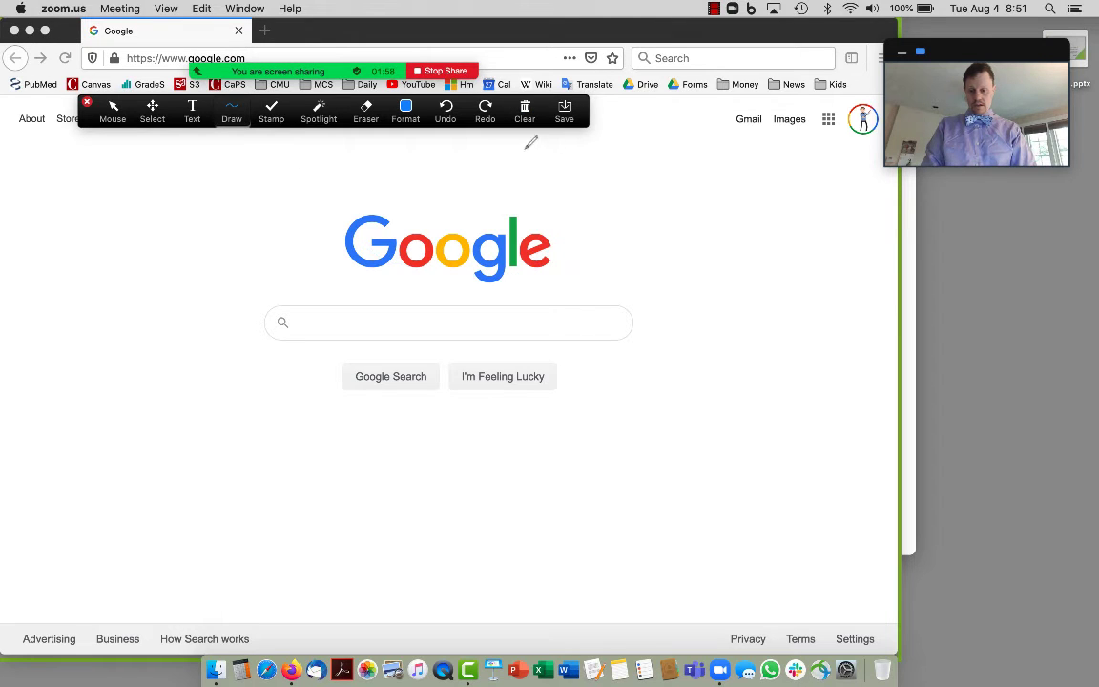
left_click(93, 111)
left_click(87, 102)
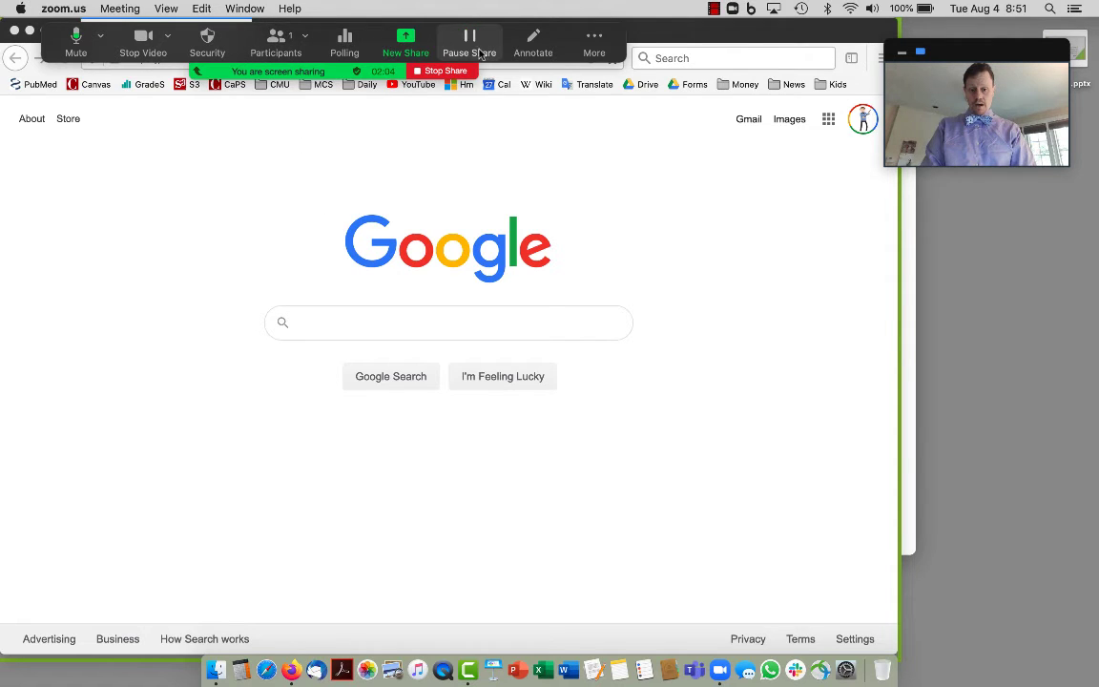
Open the group chat from More and move it to the lower right of the screen.
left_click(593, 44)
left_click(591, 83)
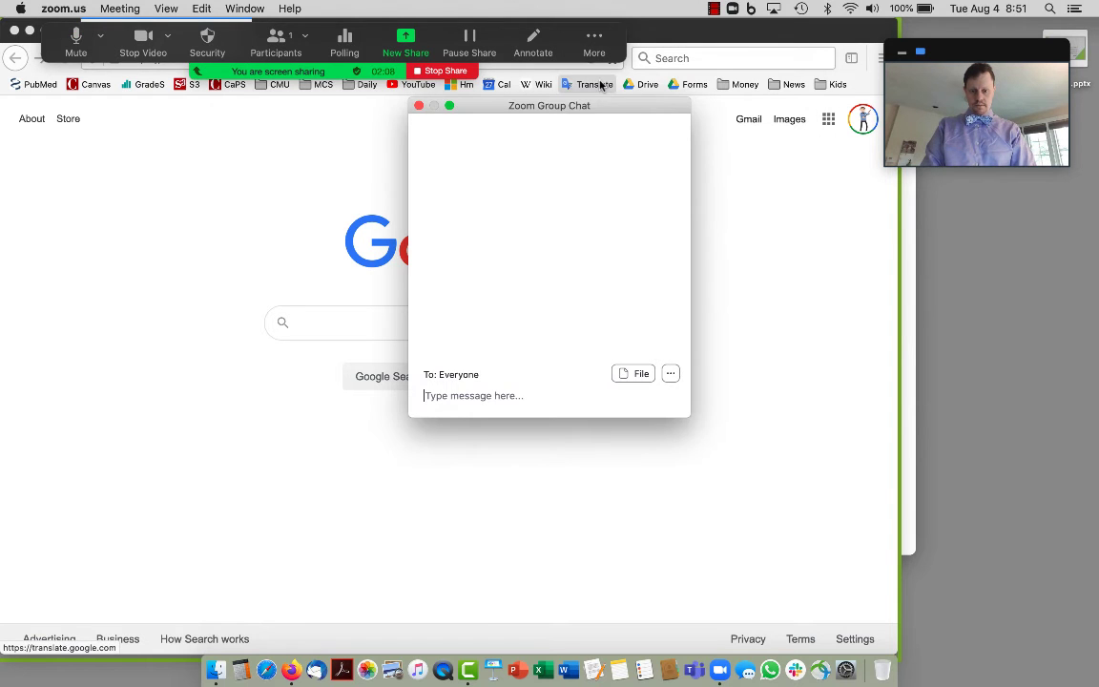
left_click_drag(573, 114, 909, 301)
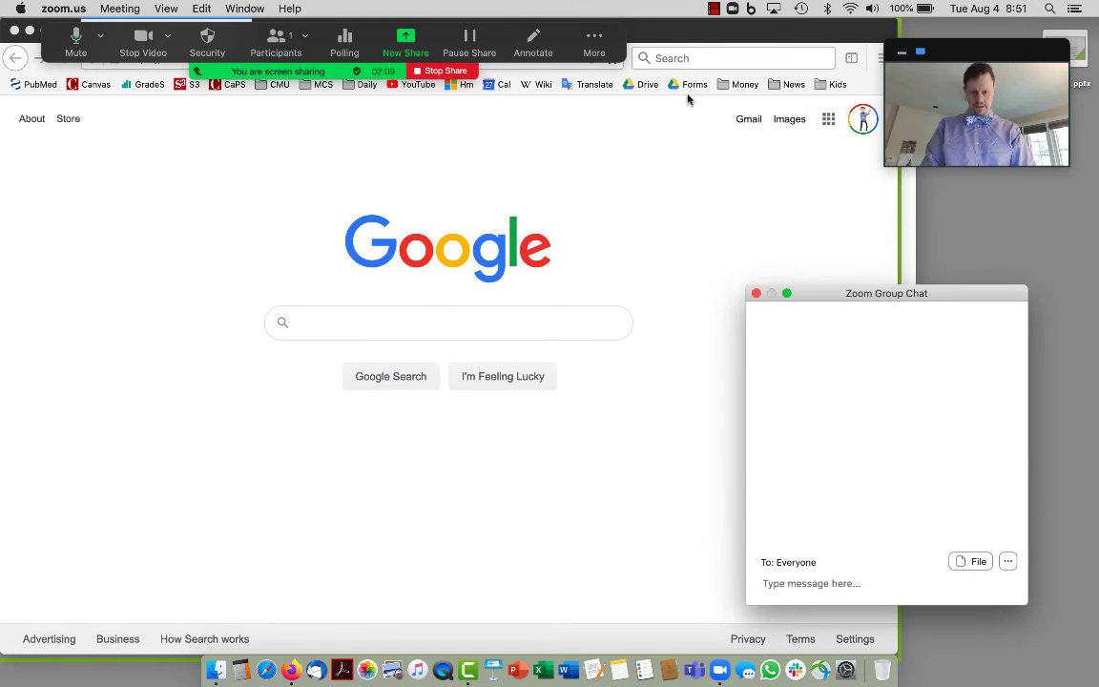
Start recording the meeting to the cloud from the More menu.
left_click(593, 44)
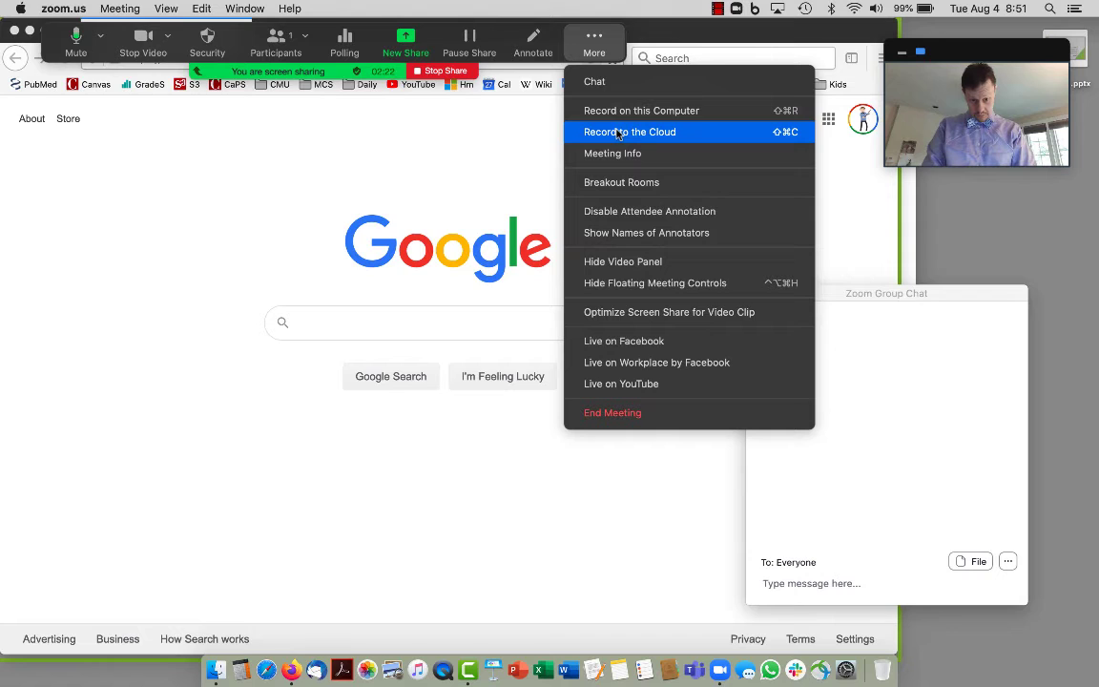
left_click(618, 134)
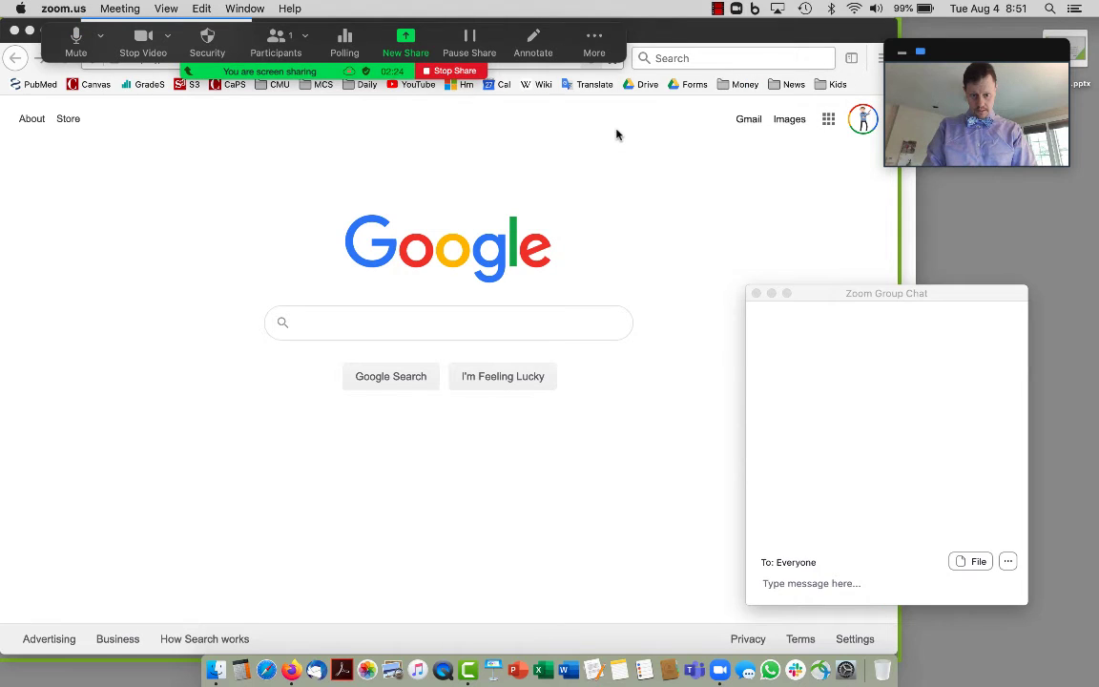
left_click(594, 42)
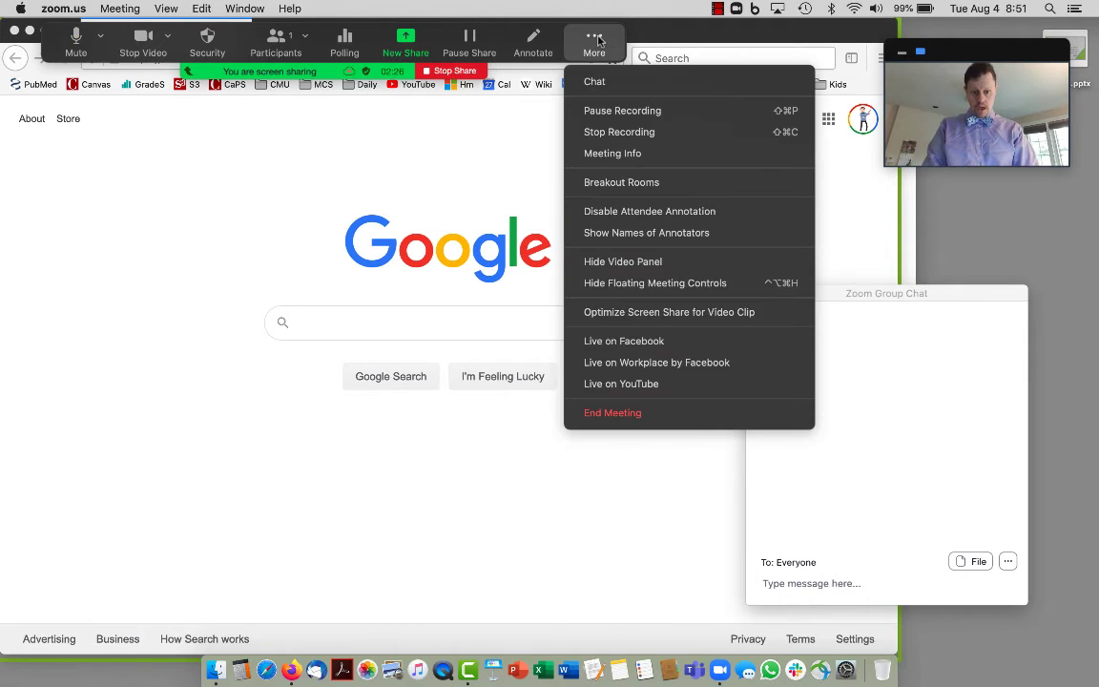
Open the breakout rooms window and recreate all rooms as Breakout Room 1–4.
left_click(619, 183)
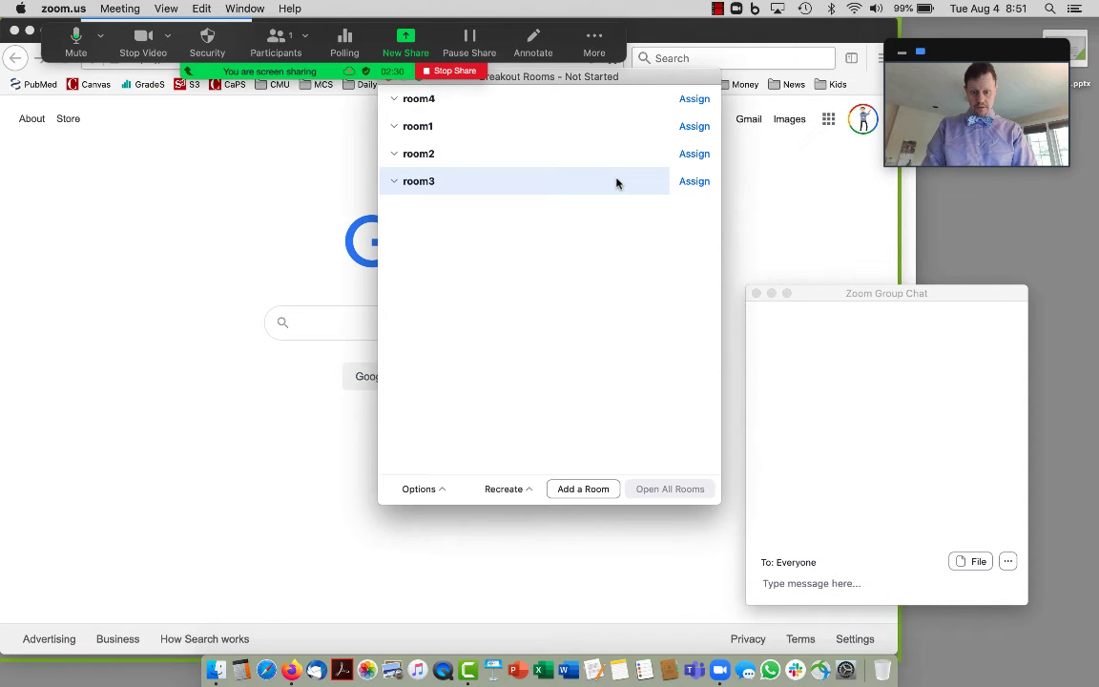
left_click_drag(548, 77, 562, 175)
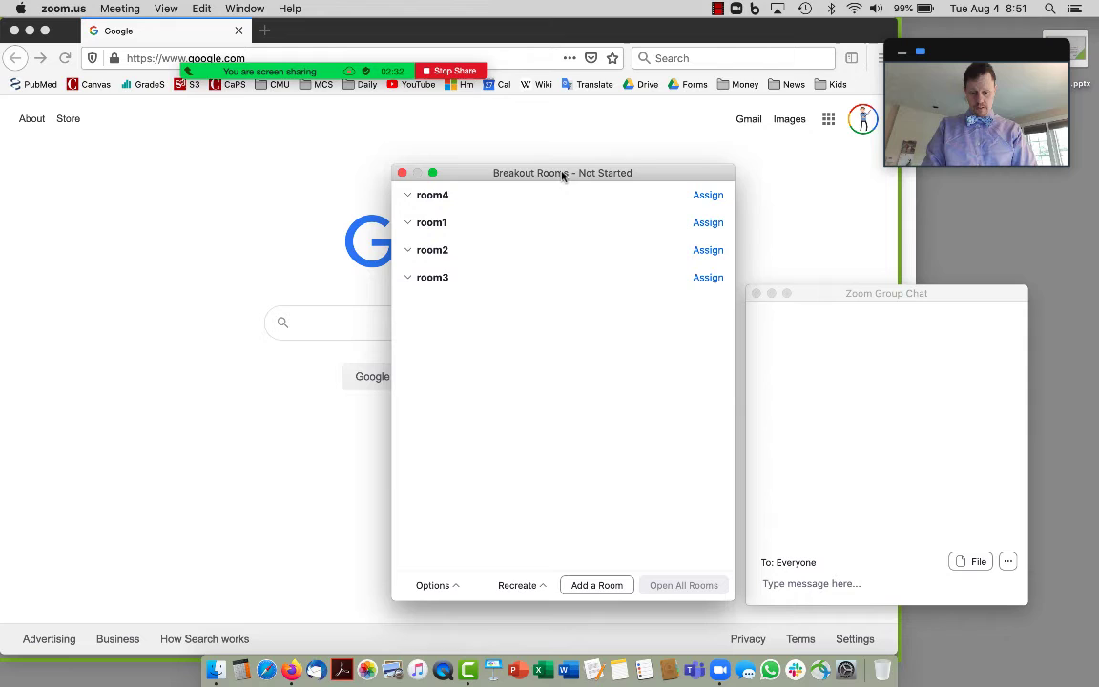
left_click(520, 584)
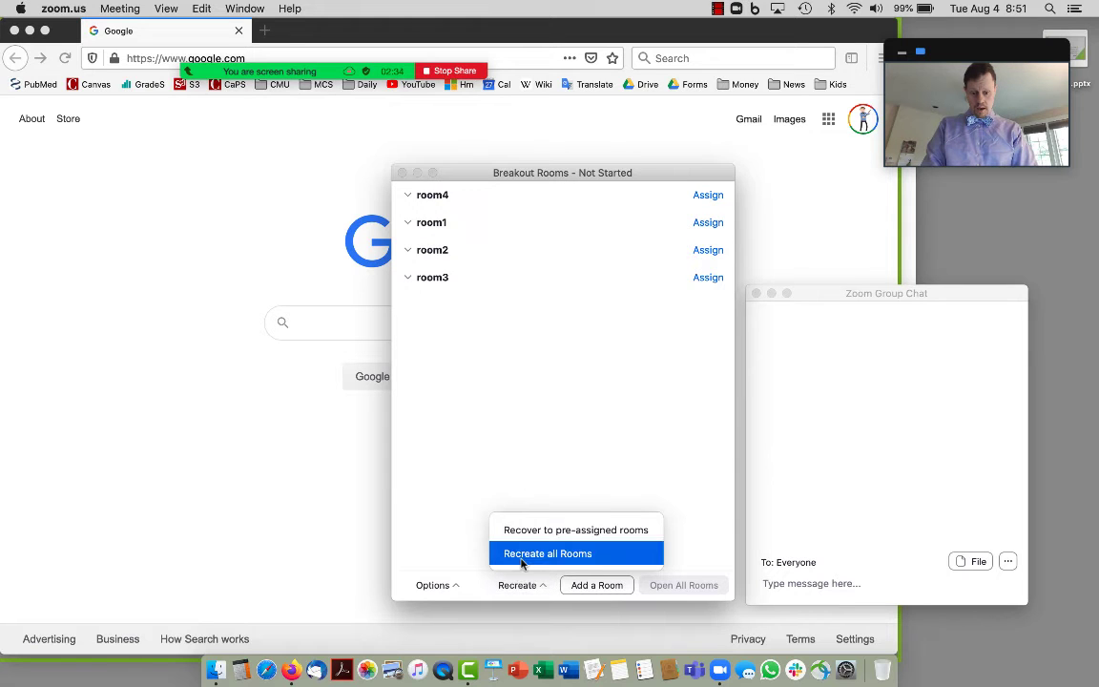
left_click(473, 547)
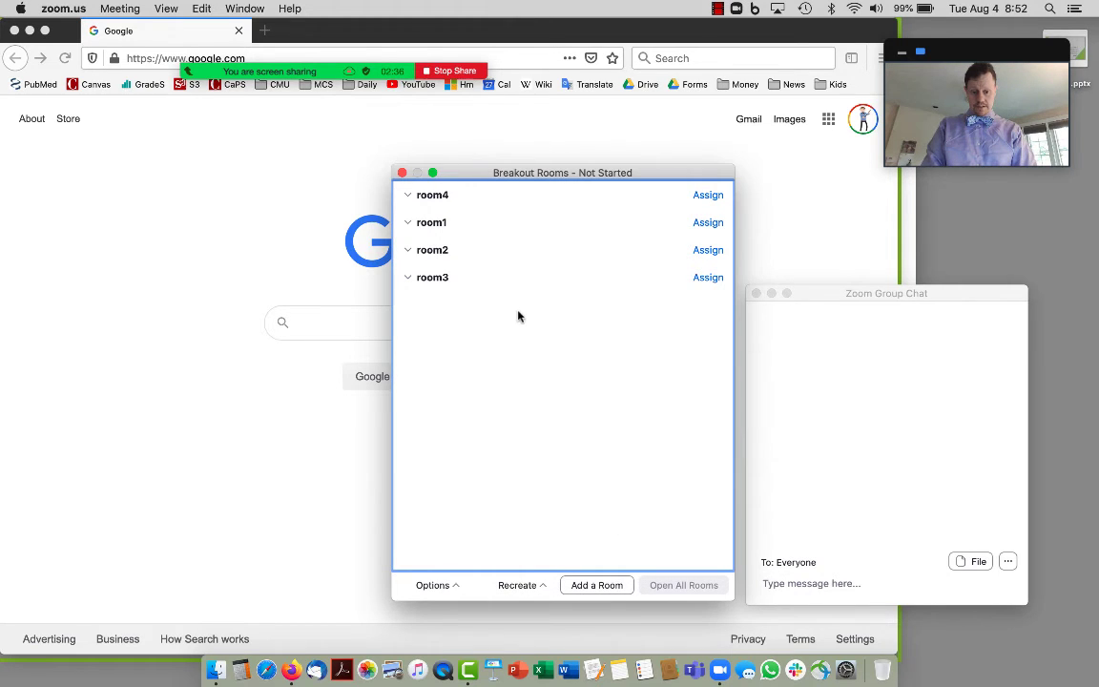
left_click(530, 585)
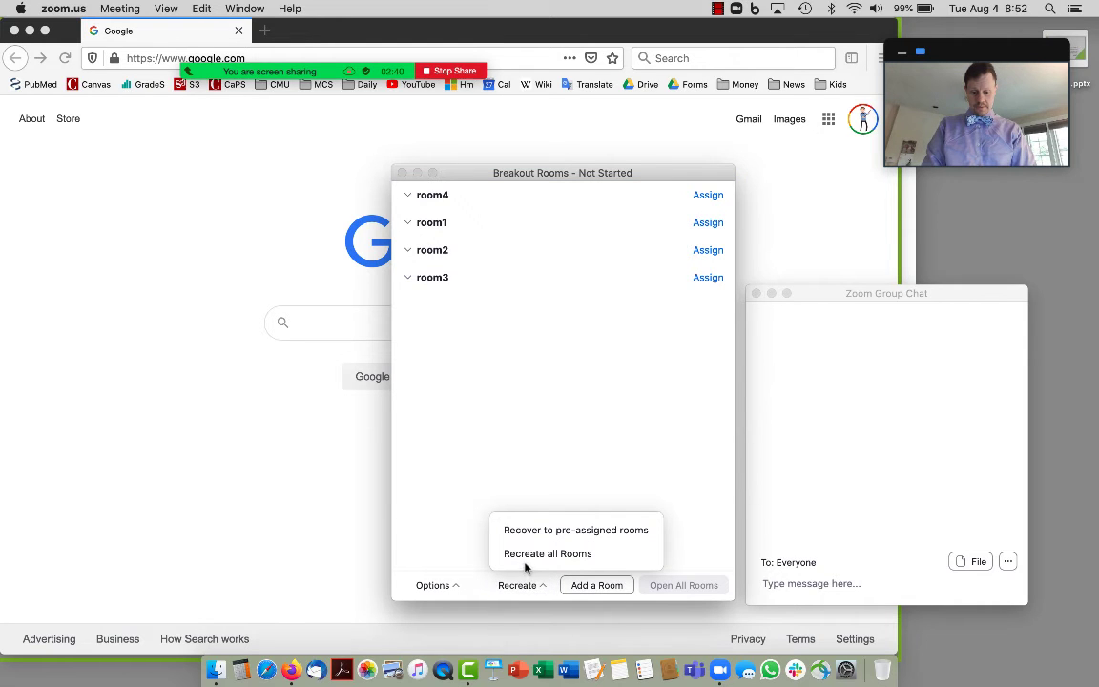
left_click(524, 555)
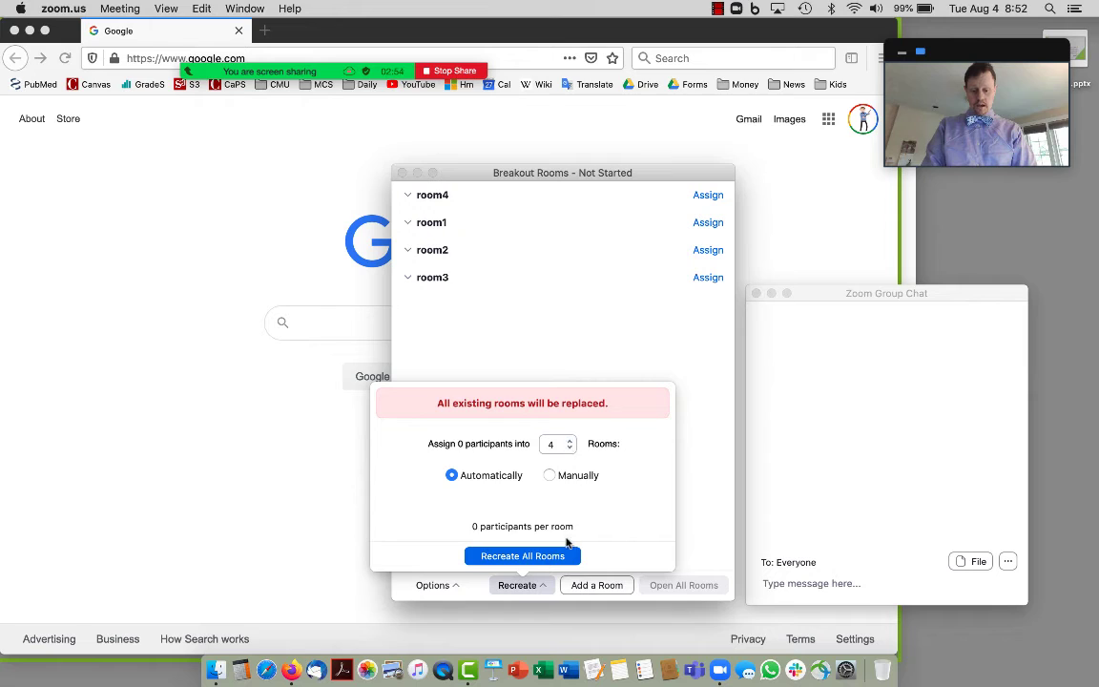
left_click(562, 556)
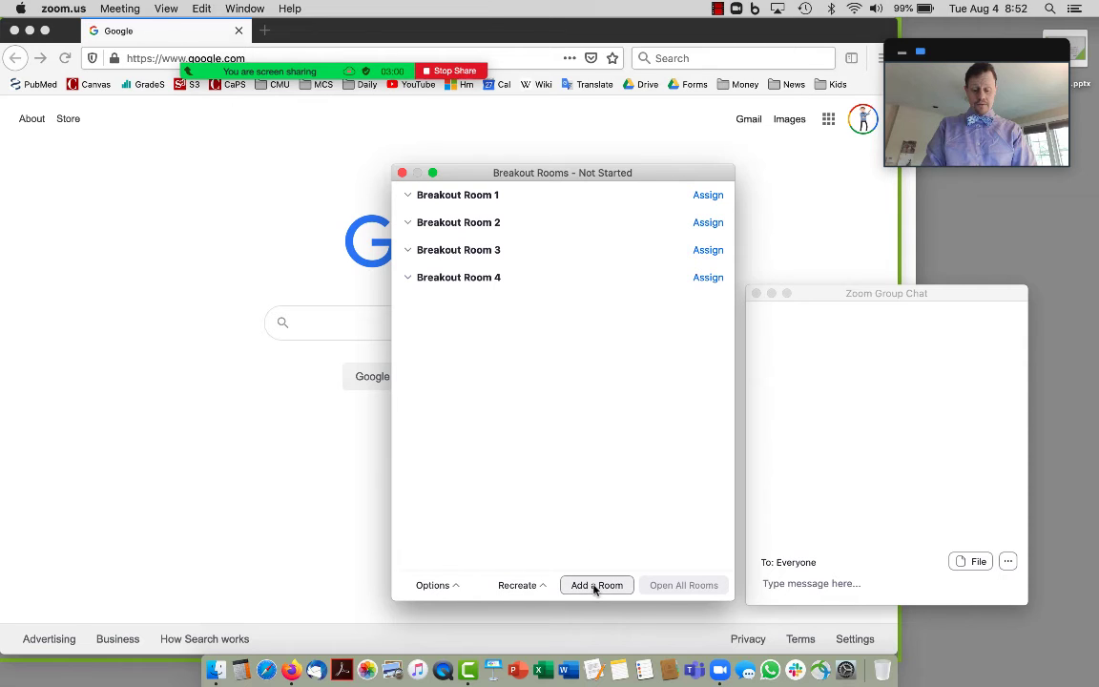
Add a fifth breakout room and bring the breakout rooms window back to the front.
left_click(595, 586)
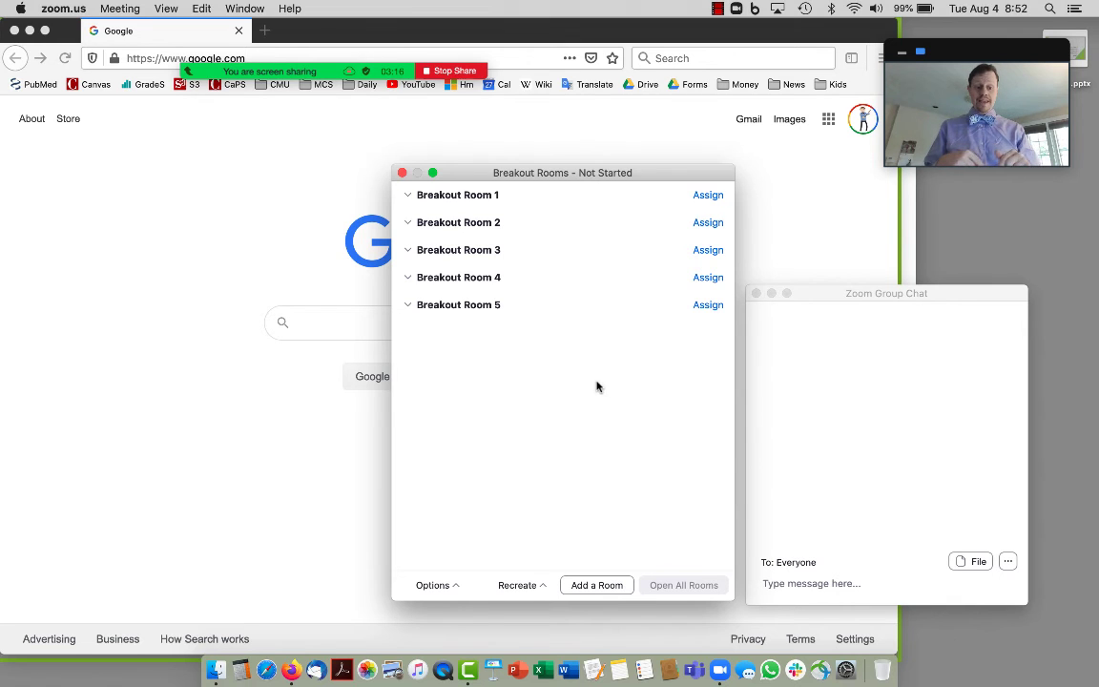
mouse_move(379, 55)
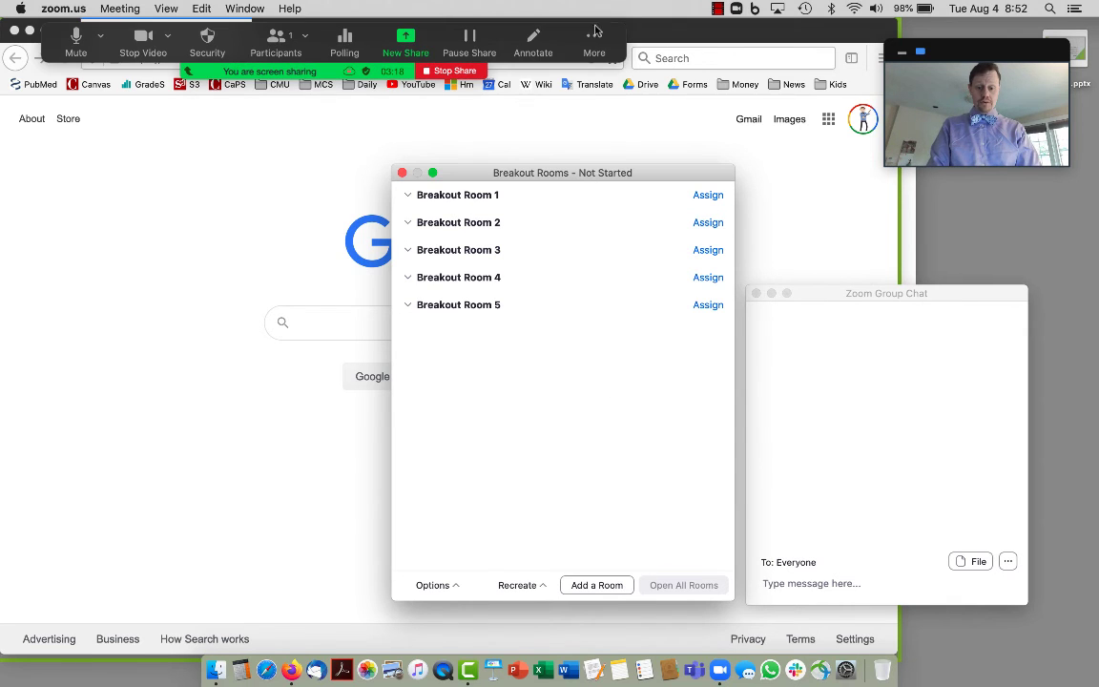
left_click(595, 38)
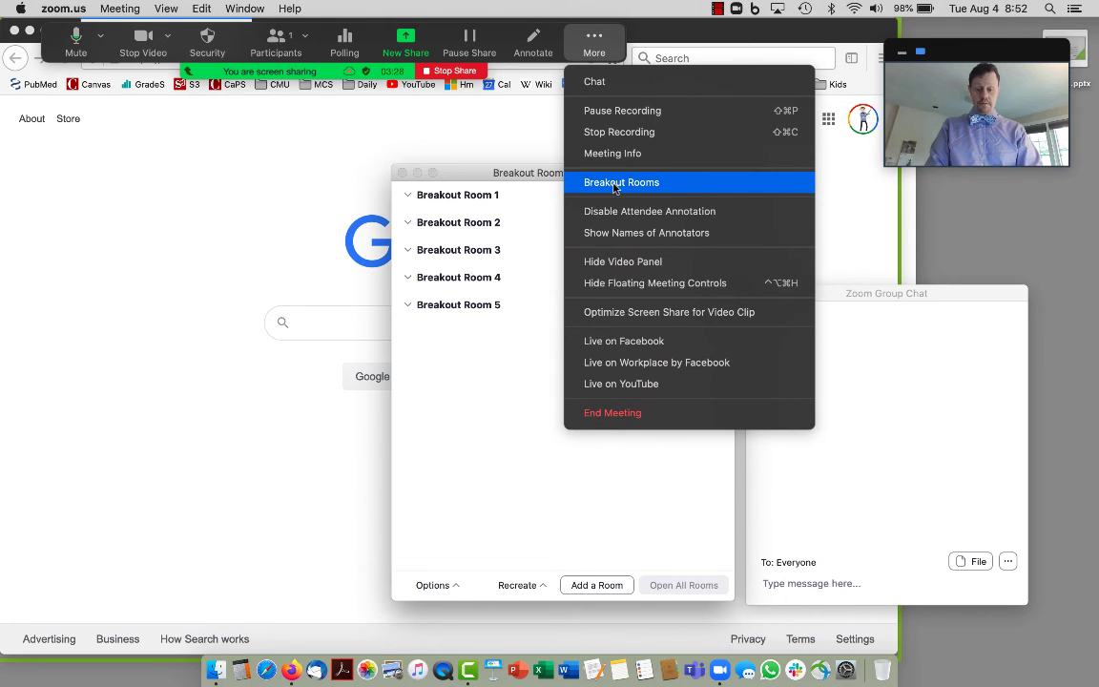
left_click(477, 381)
Set rooms to auto-close after 5 minutes, then recreate Breakout Room 1–4 with manual assignment.
left_click(445, 587)
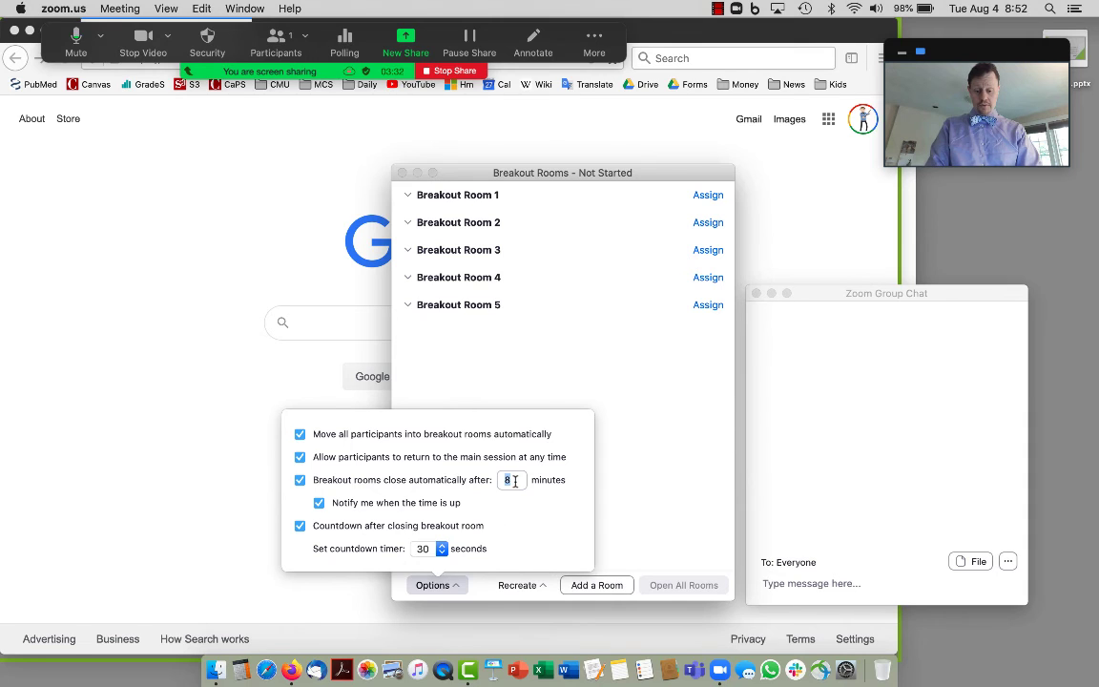
type("5")
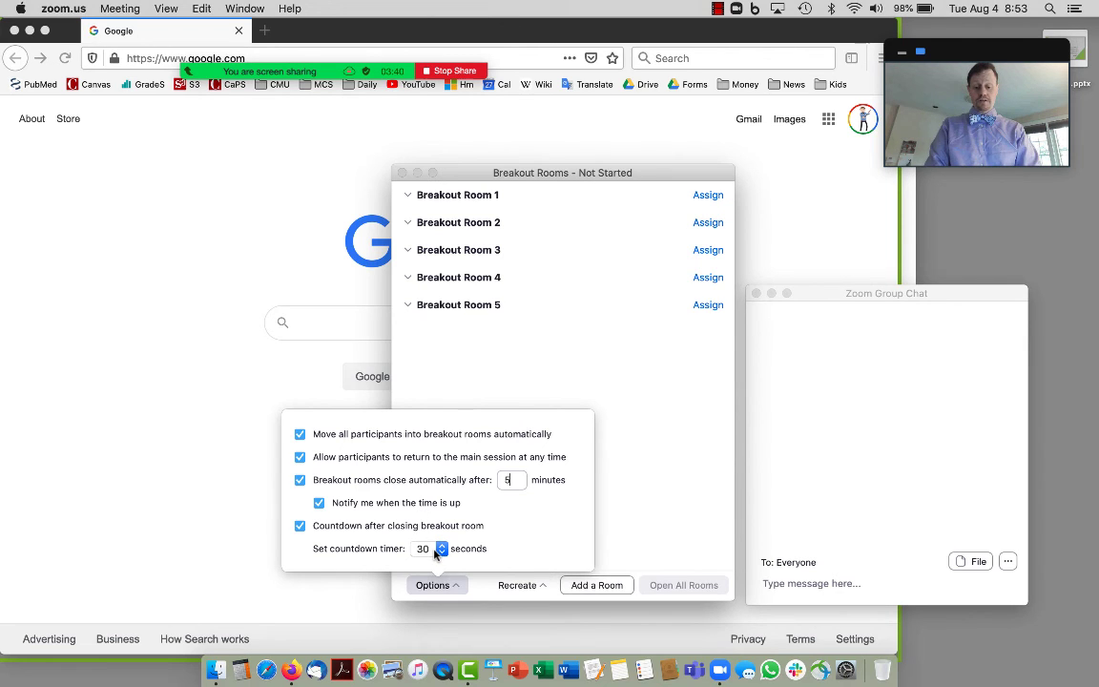
left_click(510, 586)
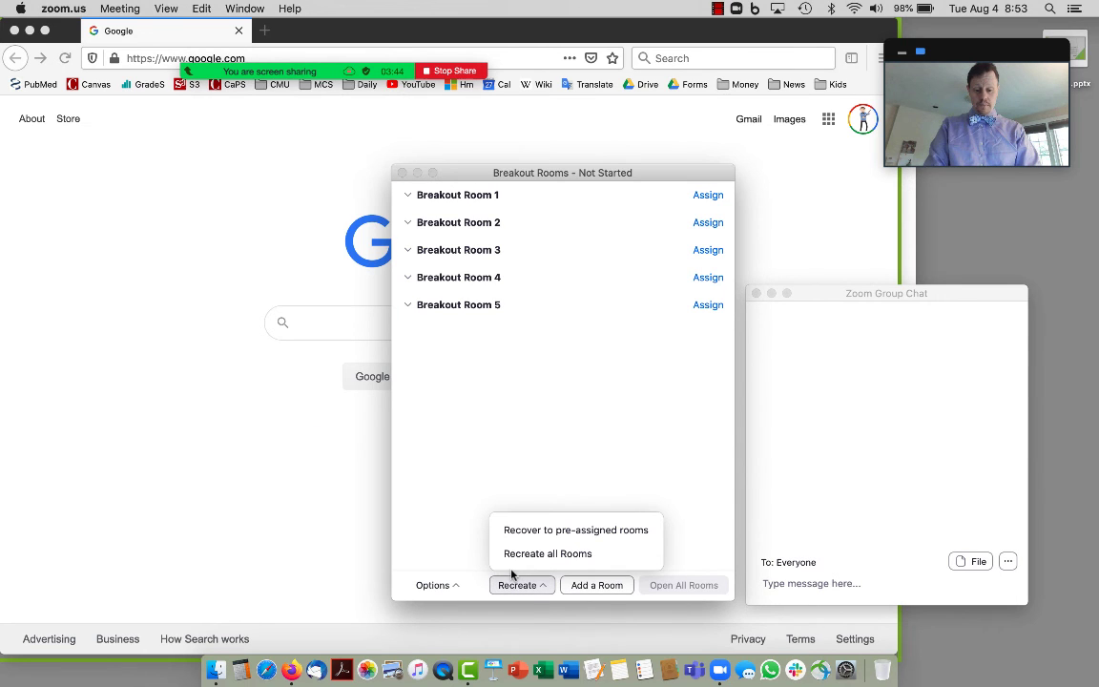
left_click(539, 553)
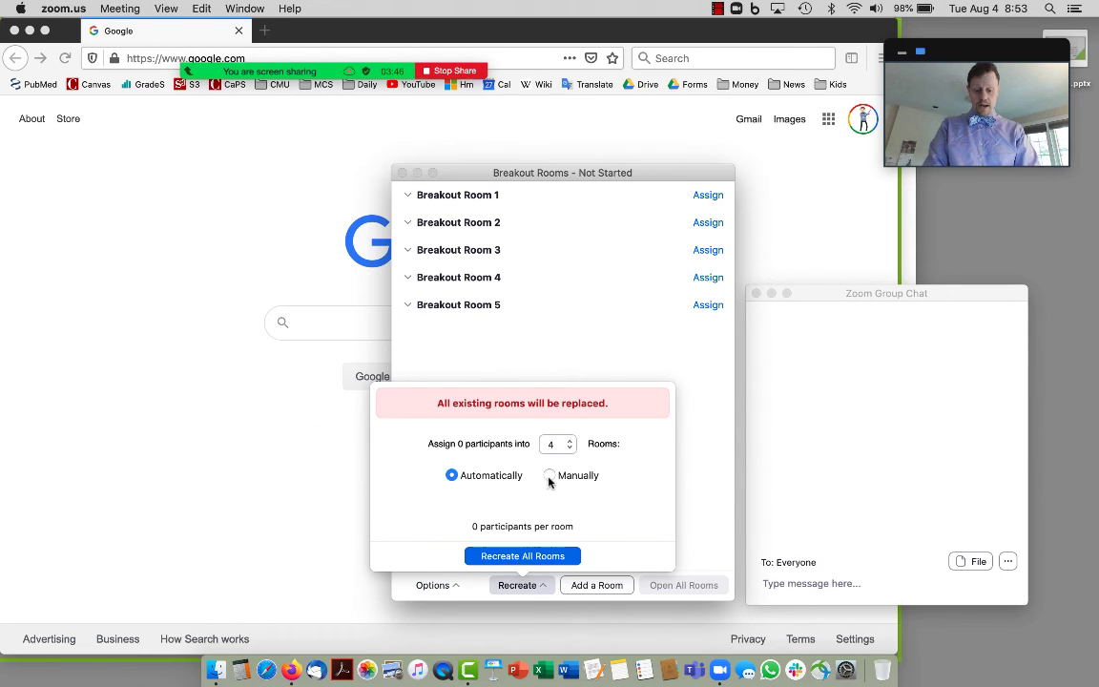
left_click(549, 476)
left_click(531, 557)
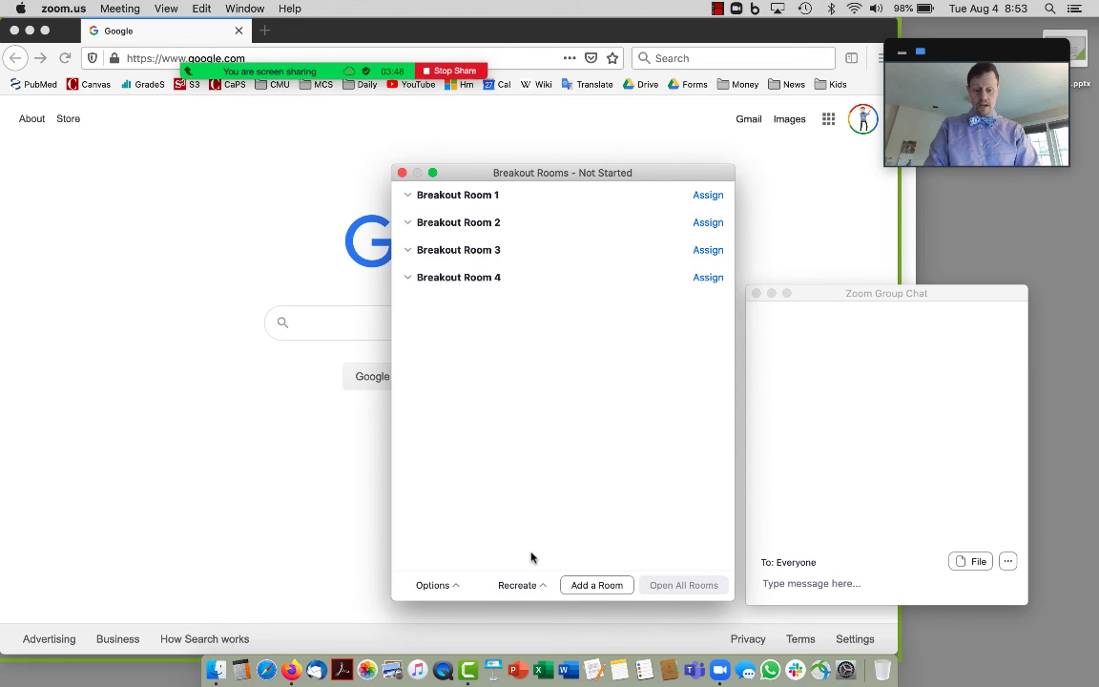
mouse_move(483, 186)
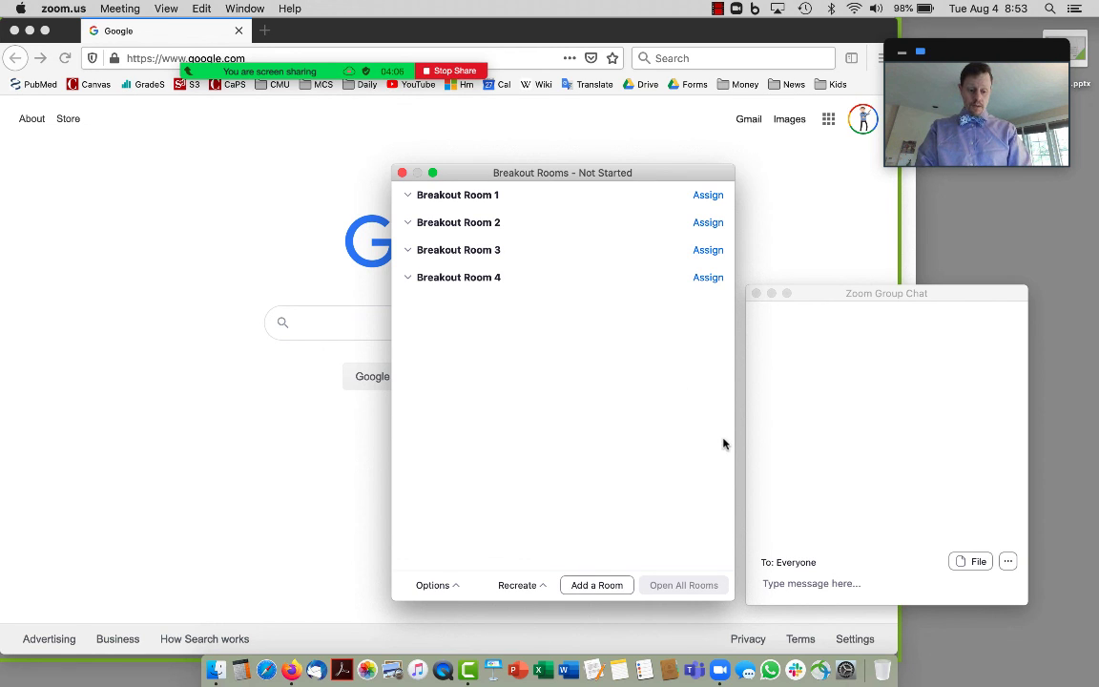
With the group chat active, show the Participants list from the share toolbar.
left_click(815, 485)
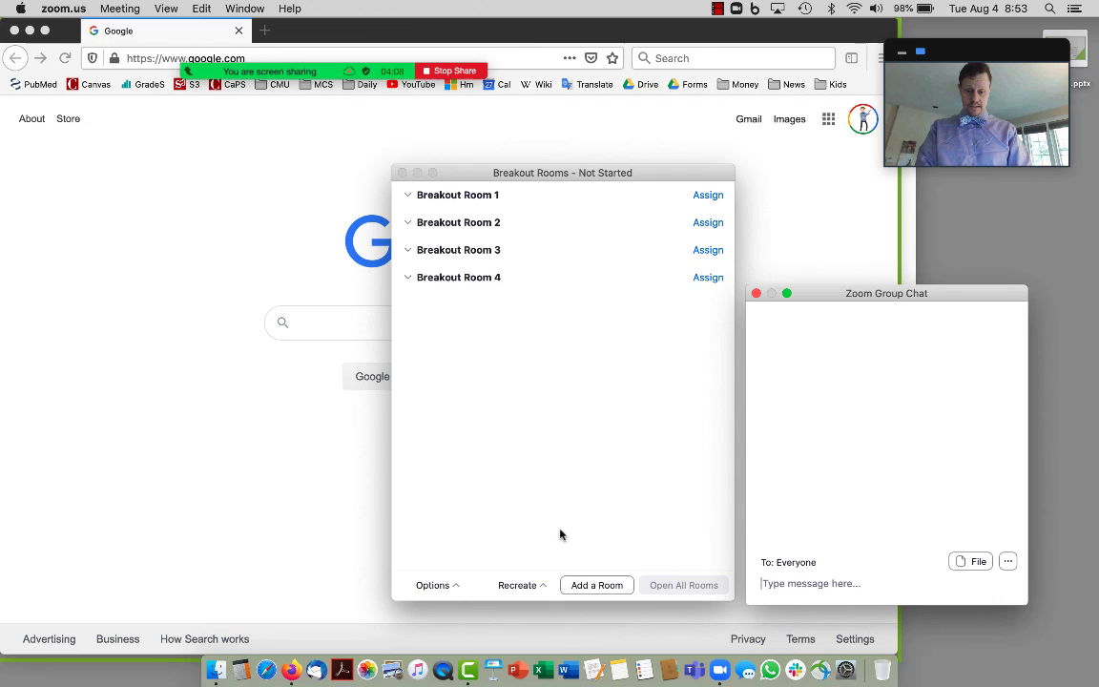
mouse_move(367, 63)
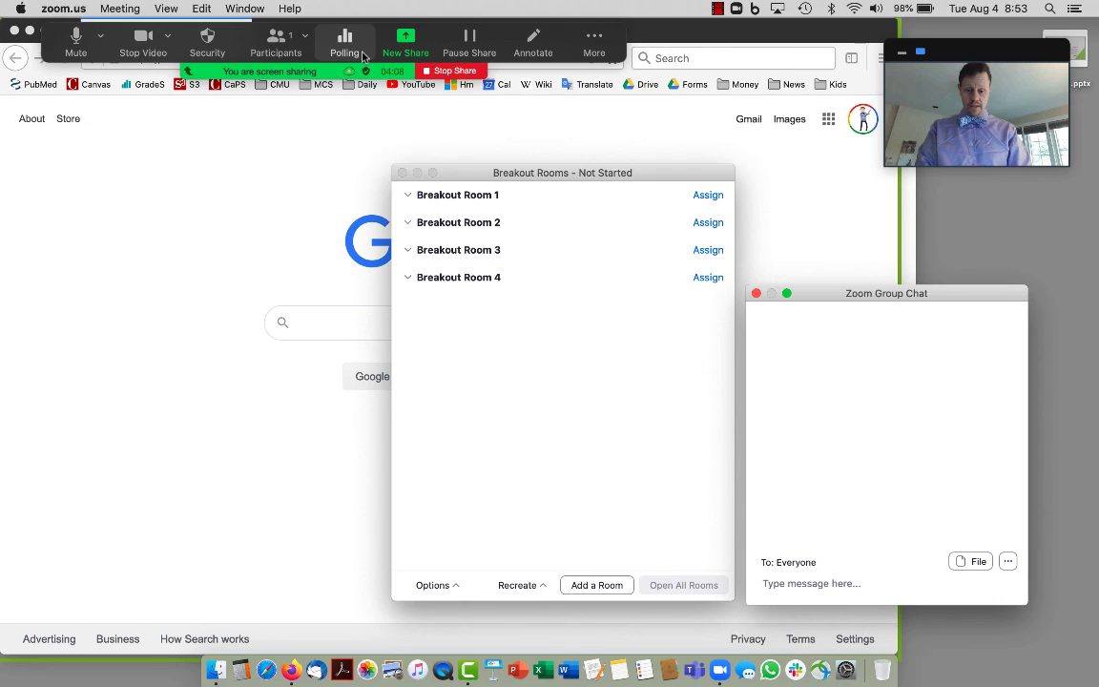
left_click(278, 40)
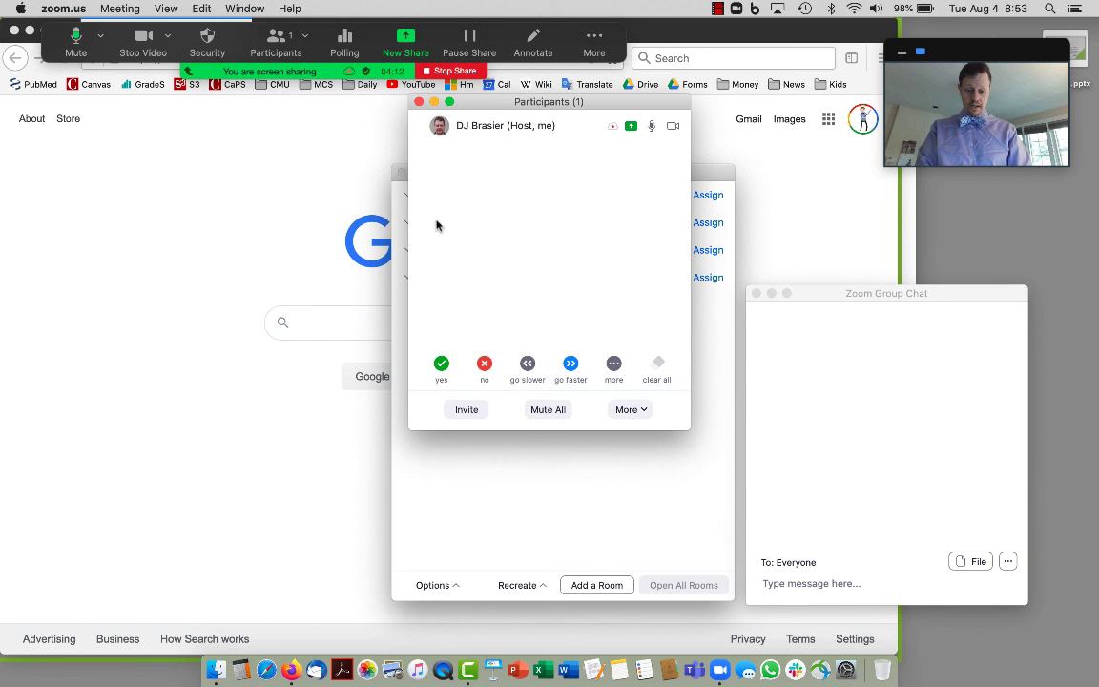
Try and clear the 'no' reaction, then place the Participants window left of breakout rooms.
left_click(484, 363)
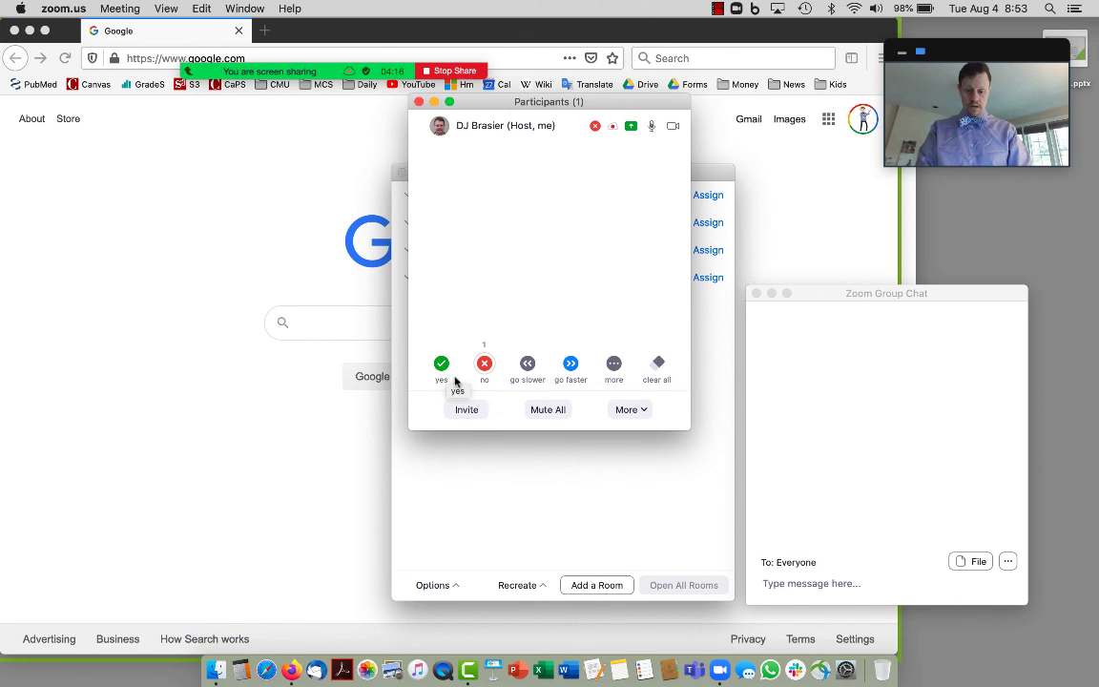
left_click(481, 369)
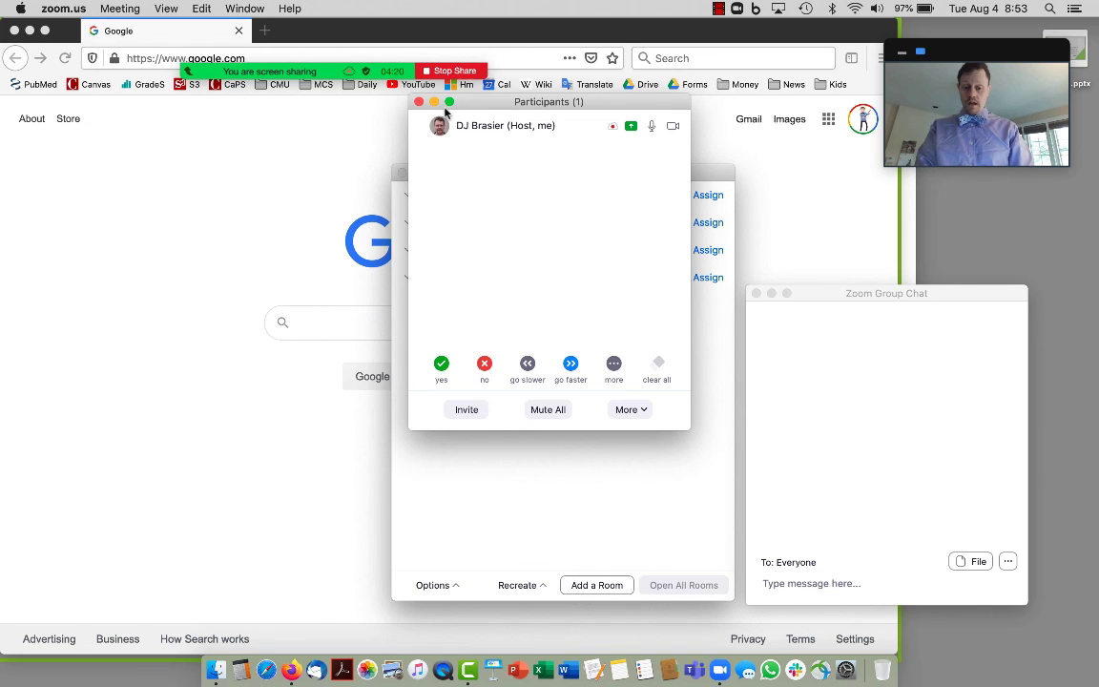
left_click_drag(474, 108, 199, 137)
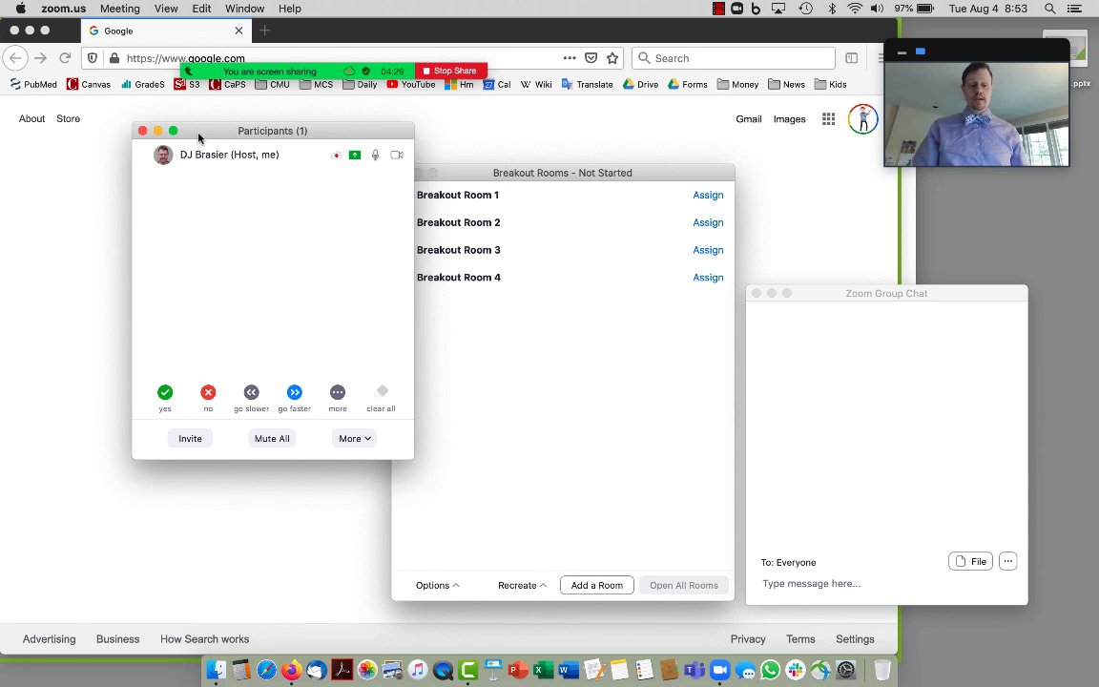
mouse_move(239, 68)
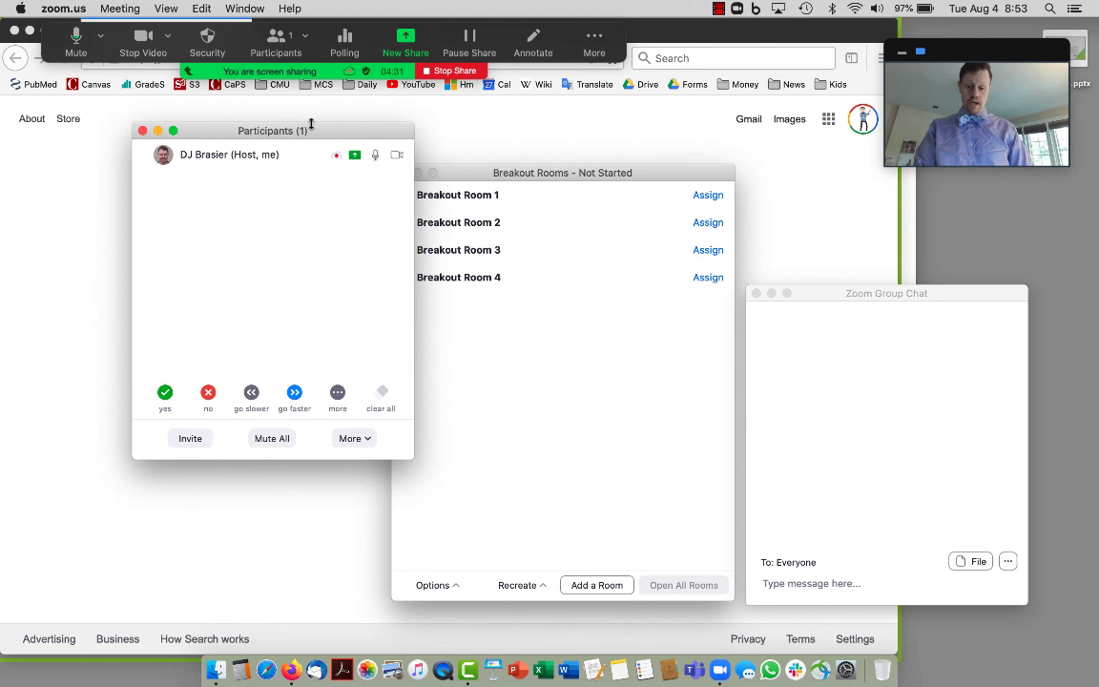